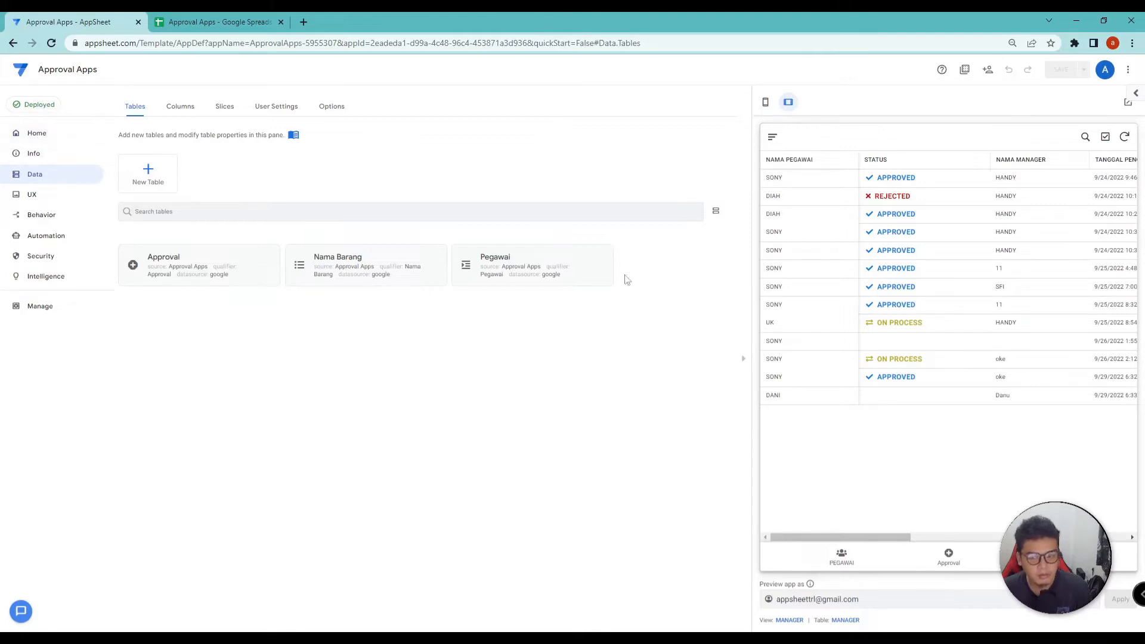
Review the app's sharing settings and its install link address
click(987, 70)
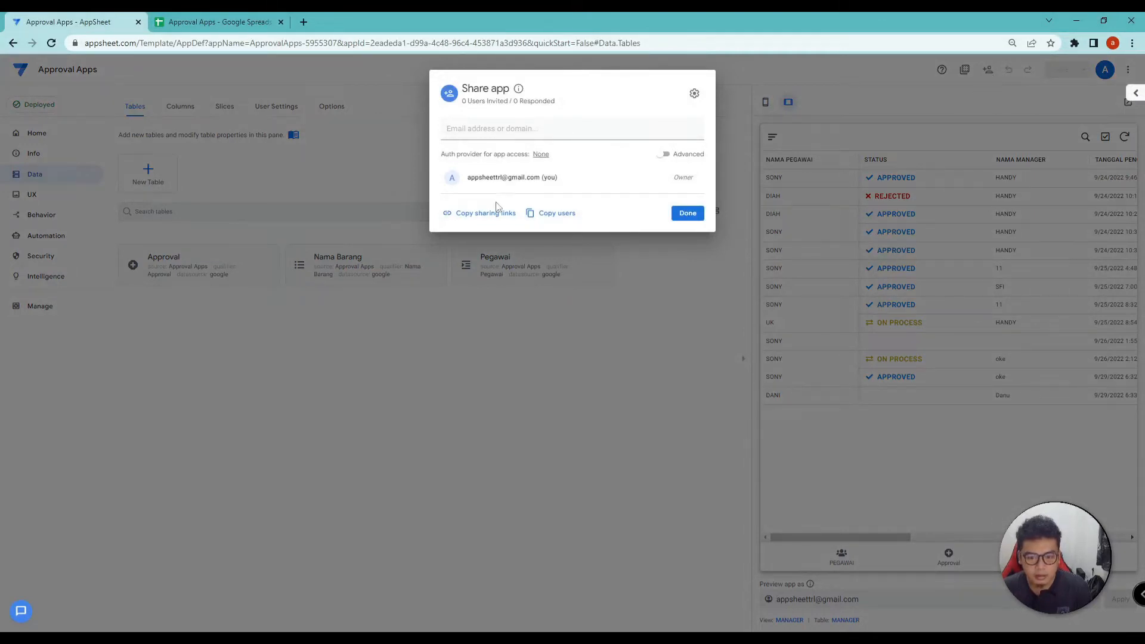
click(483, 216)
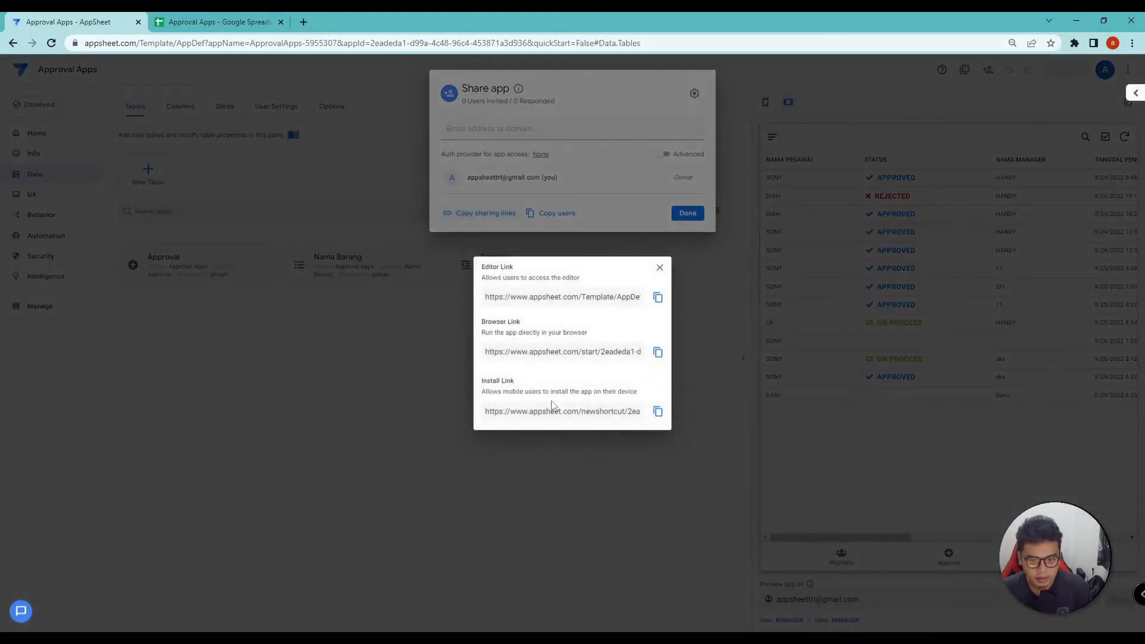
click(506, 410)
click(525, 388)
drag(644, 395, 603, 395)
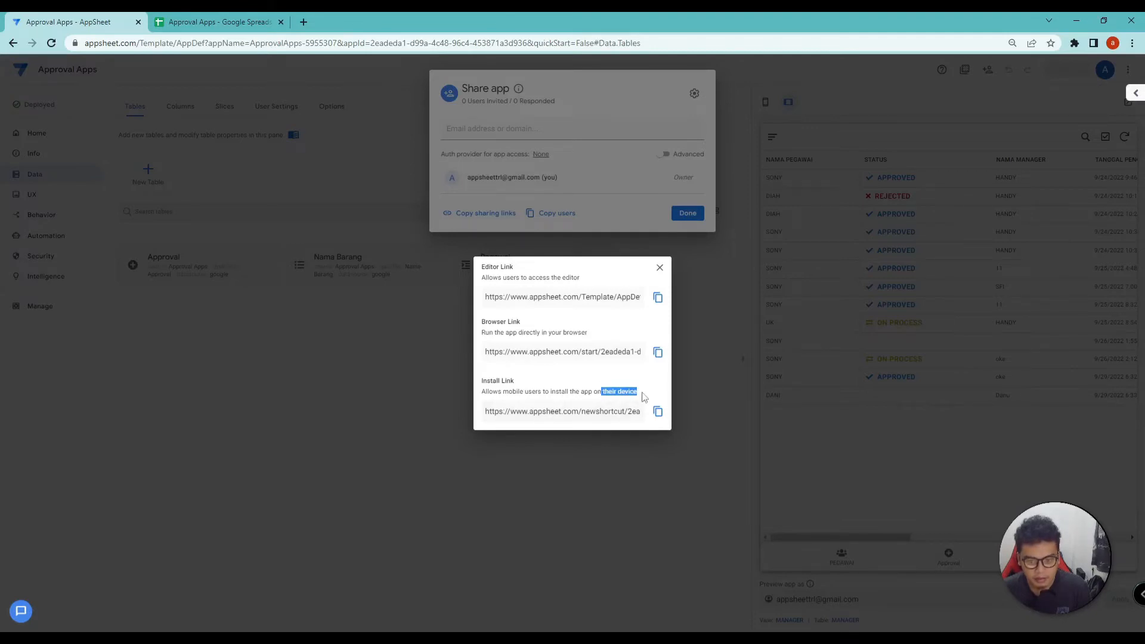
click(610, 403)
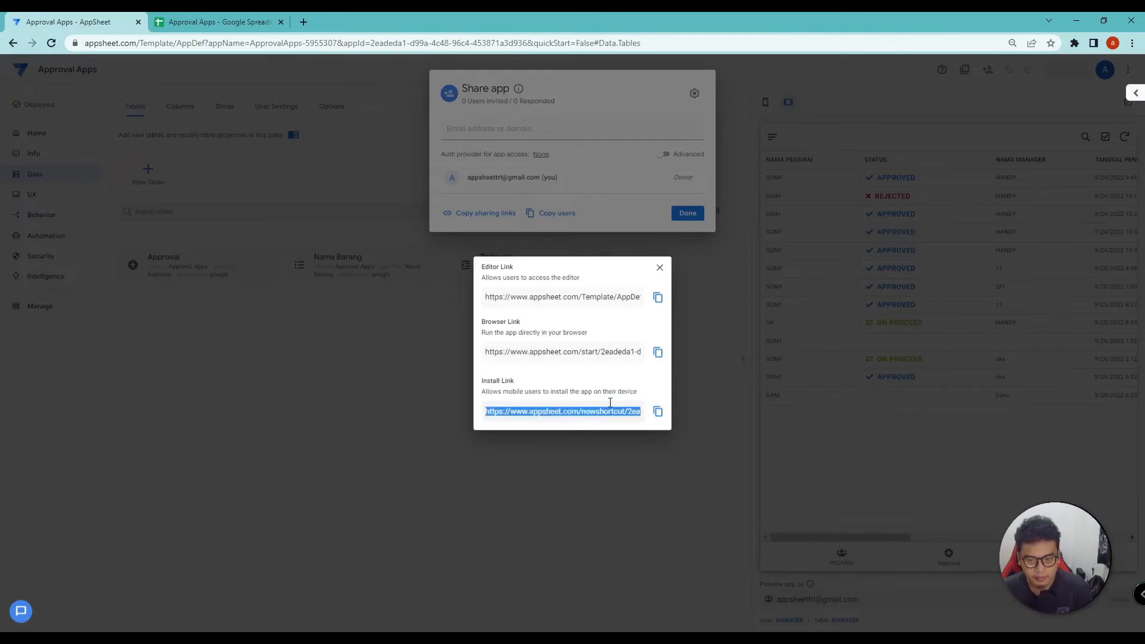
click(628, 446)
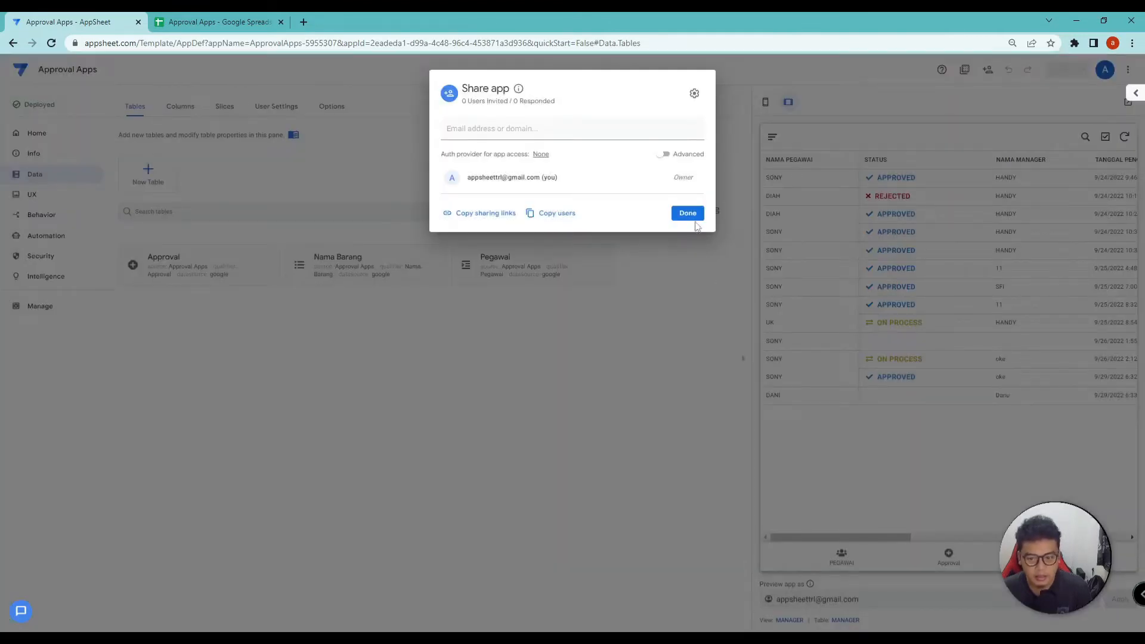
click(688, 215)
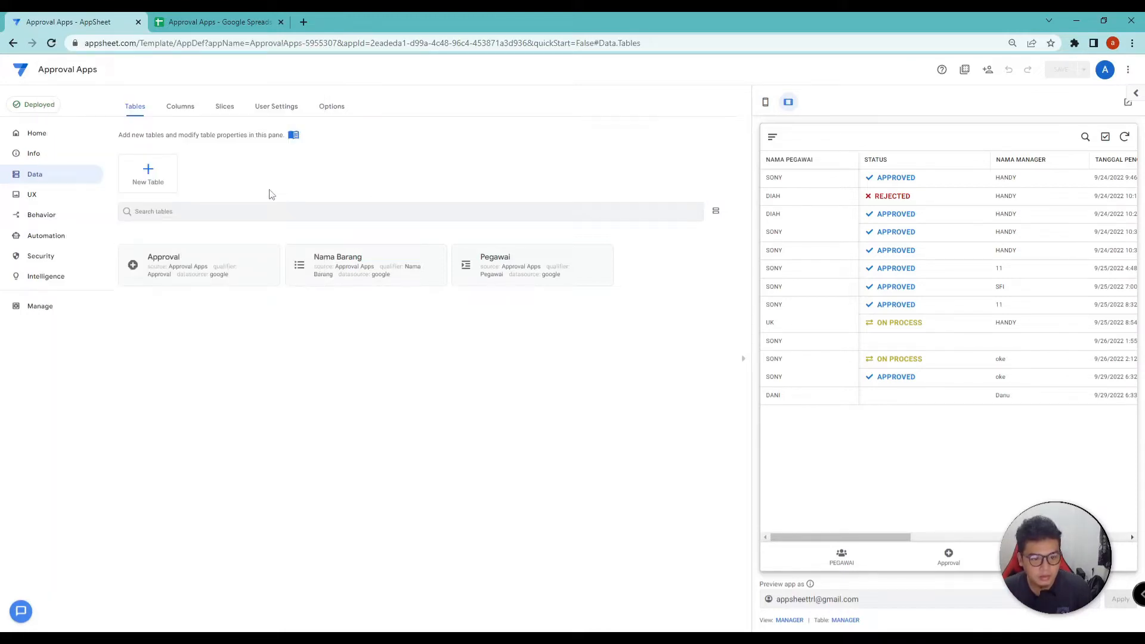
Create a custom bot with a new custom event under Automation > Bots
click(51, 242)
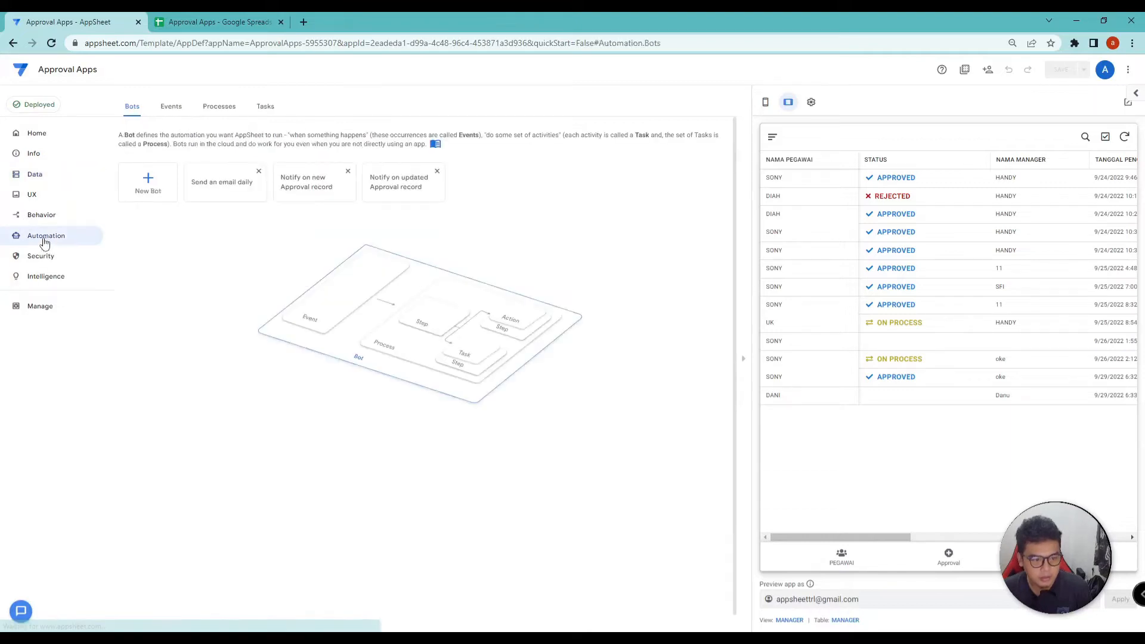
click(148, 183)
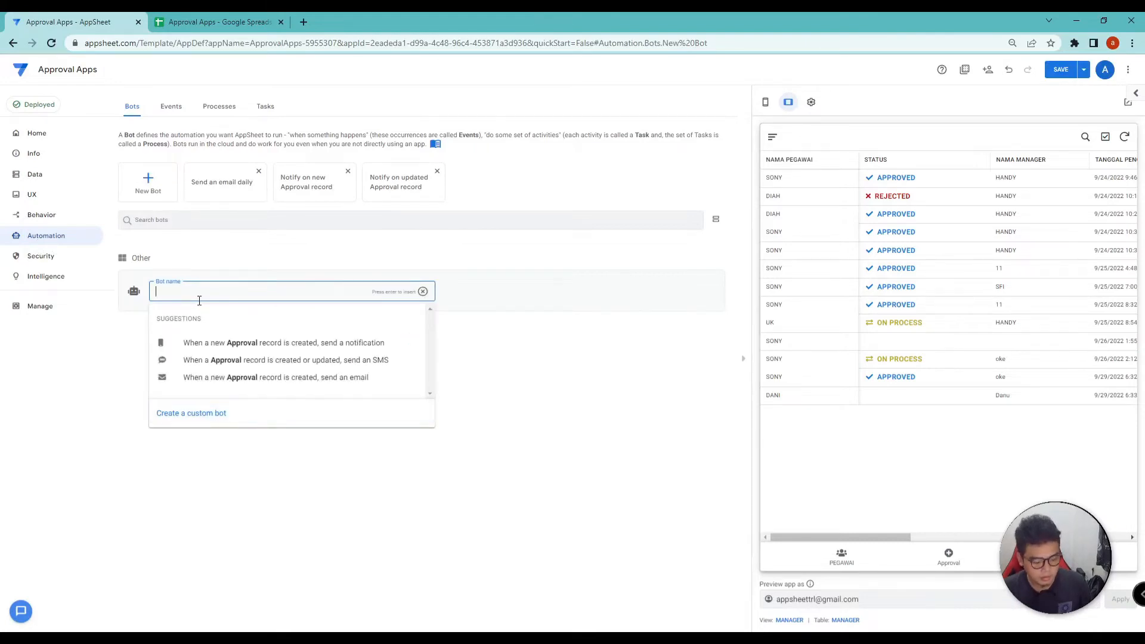
click(184, 412)
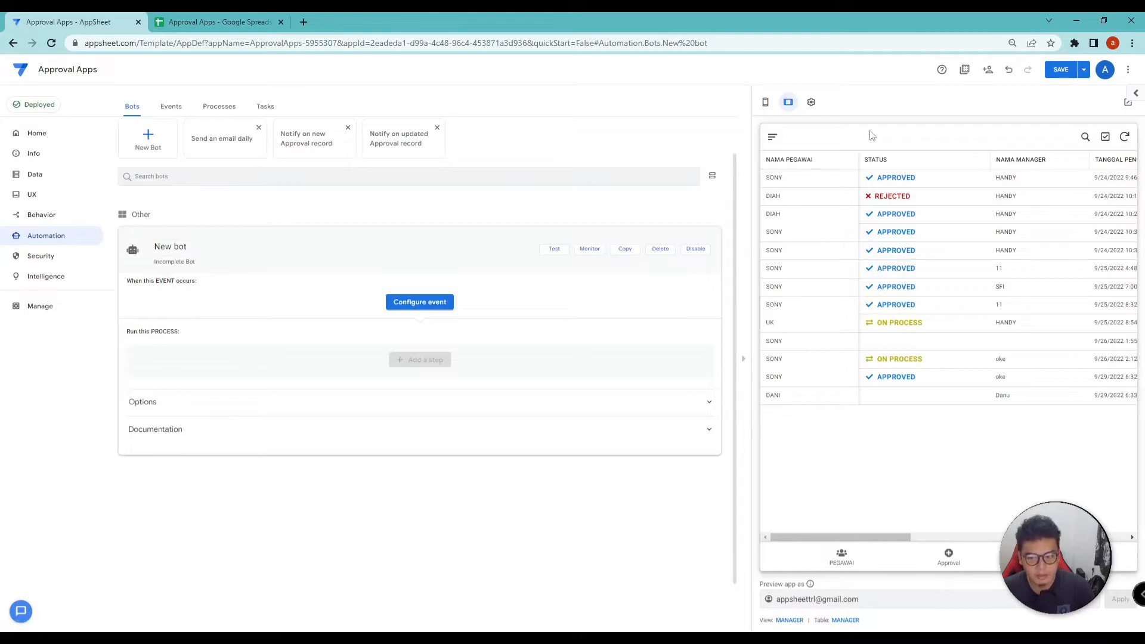
click(811, 102)
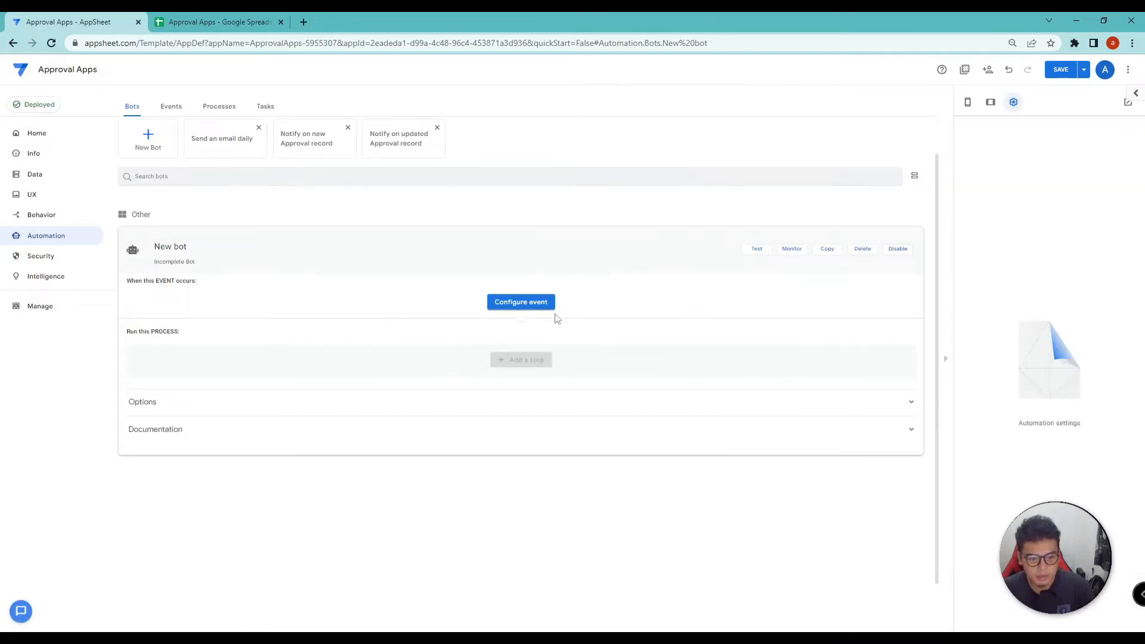
click(530, 303)
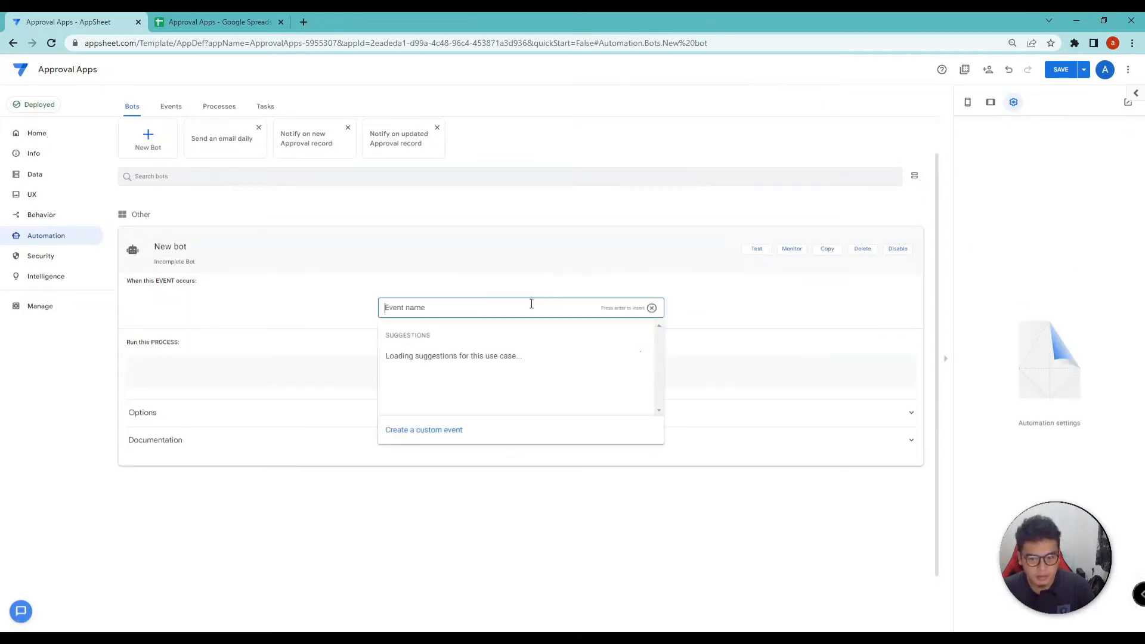
click(432, 435)
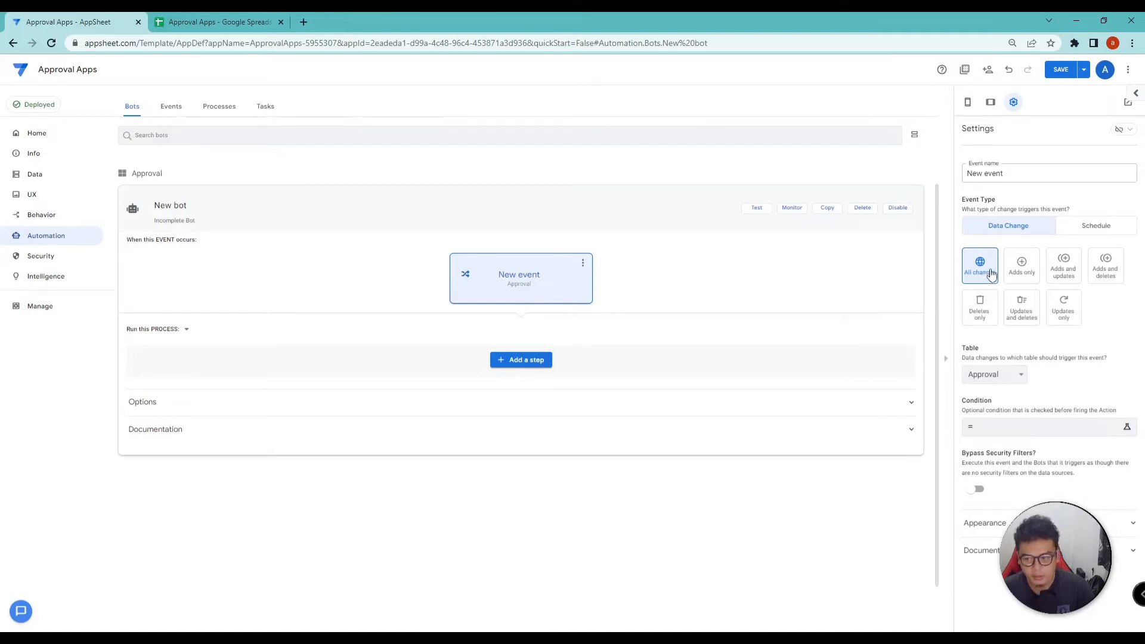
Keep Approval as the event table, check its sheet, and open the condition's Expression Assistant
click(991, 376)
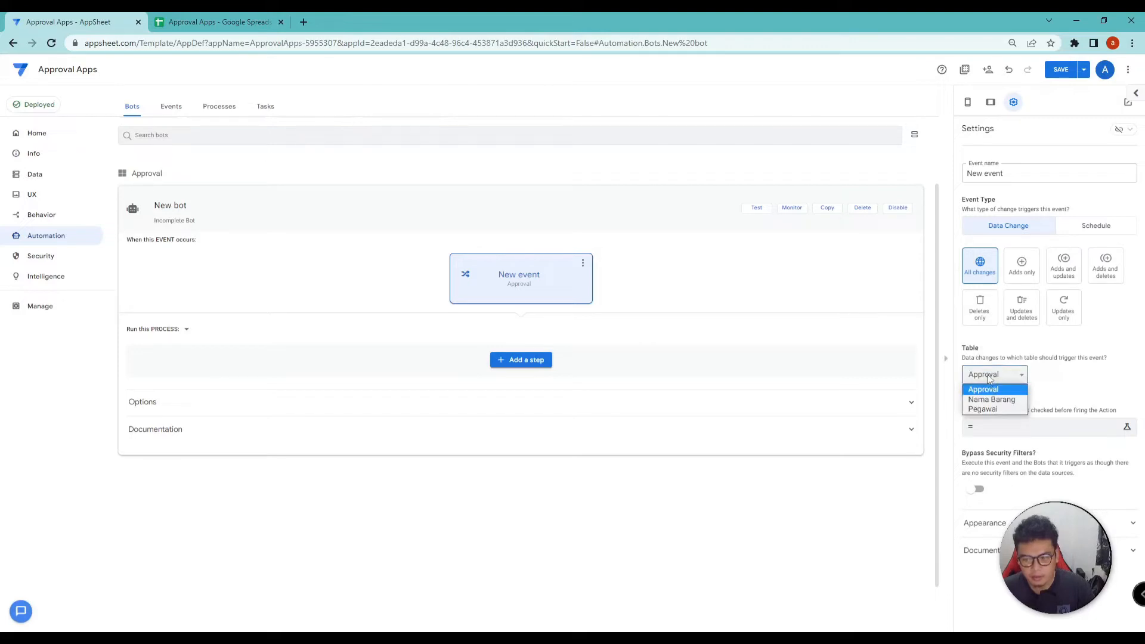
click(987, 388)
click(251, 22)
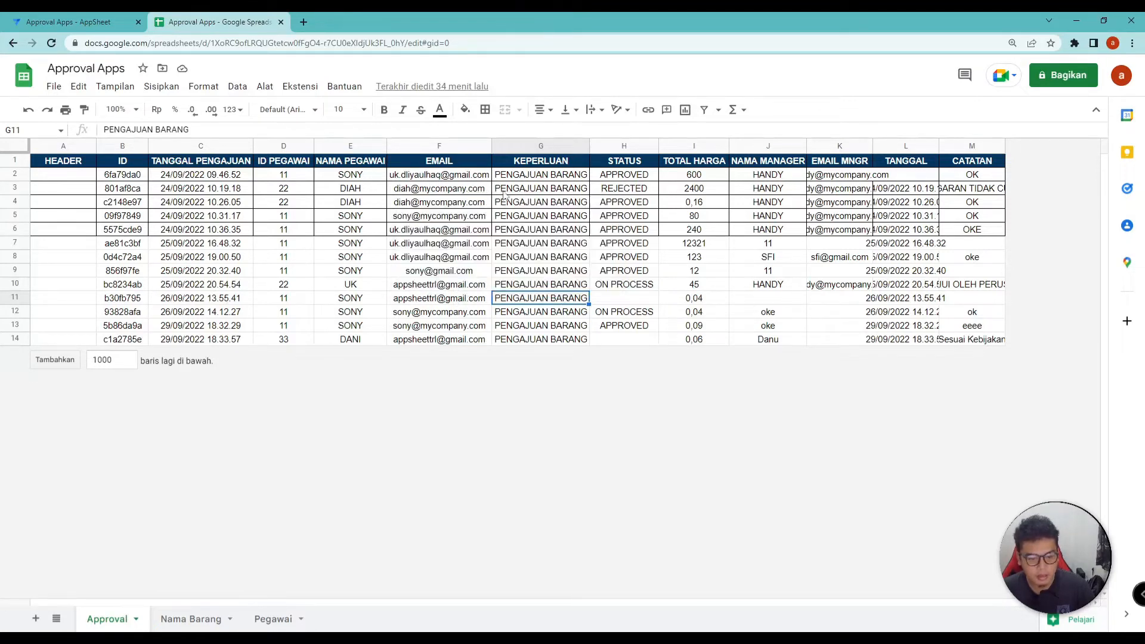
click(84, 18)
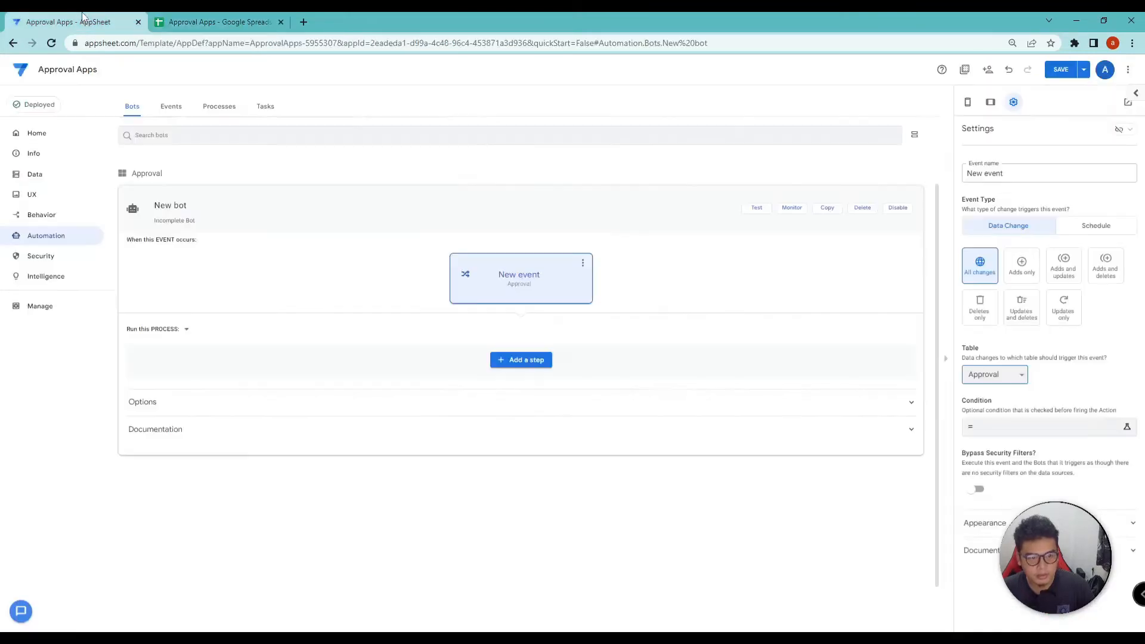
click(1046, 429)
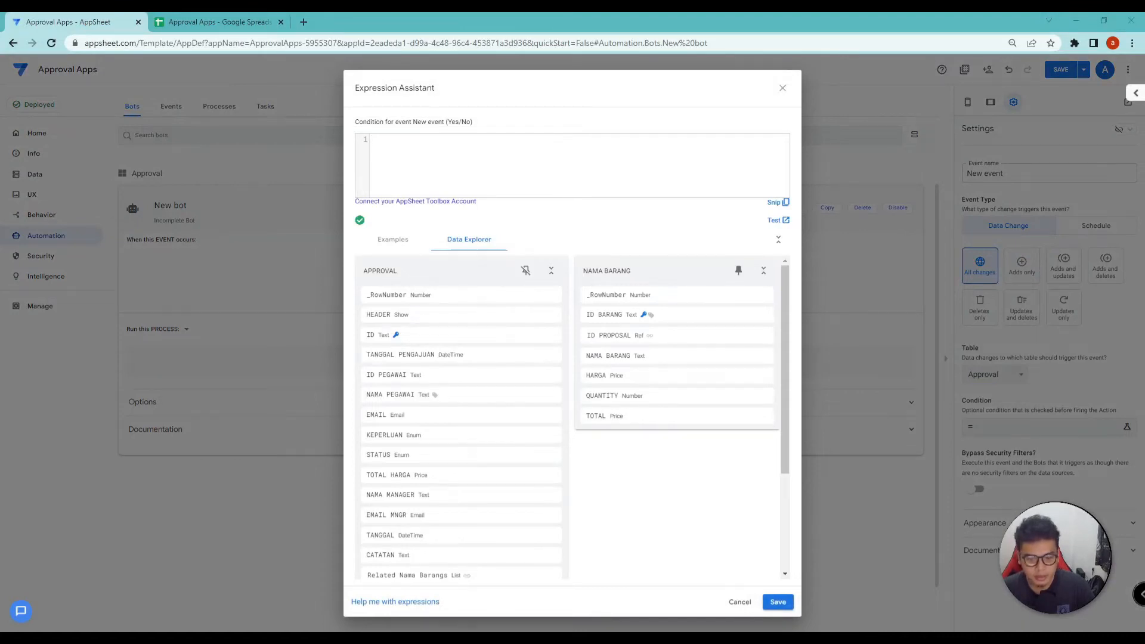
Paste the prepared status condition from notes and check the sheet's STATUS values in H2:H11
key(alt+Tab)
drag(502, 211, 249, 210)
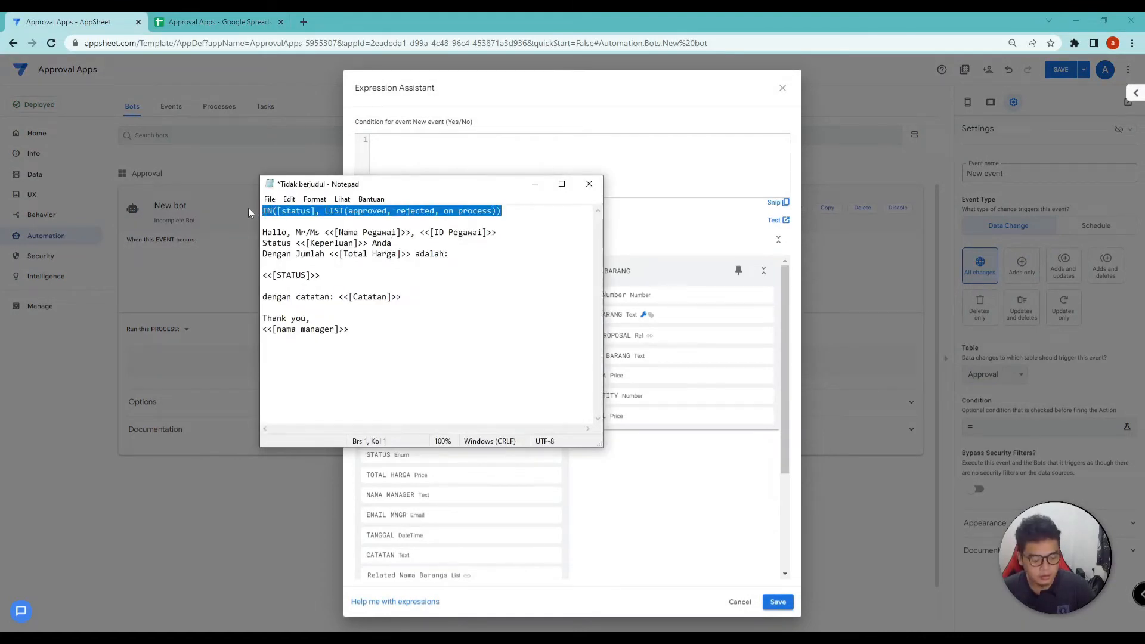
key(ctrl+c)
click(455, 157)
key(ctrl+v)
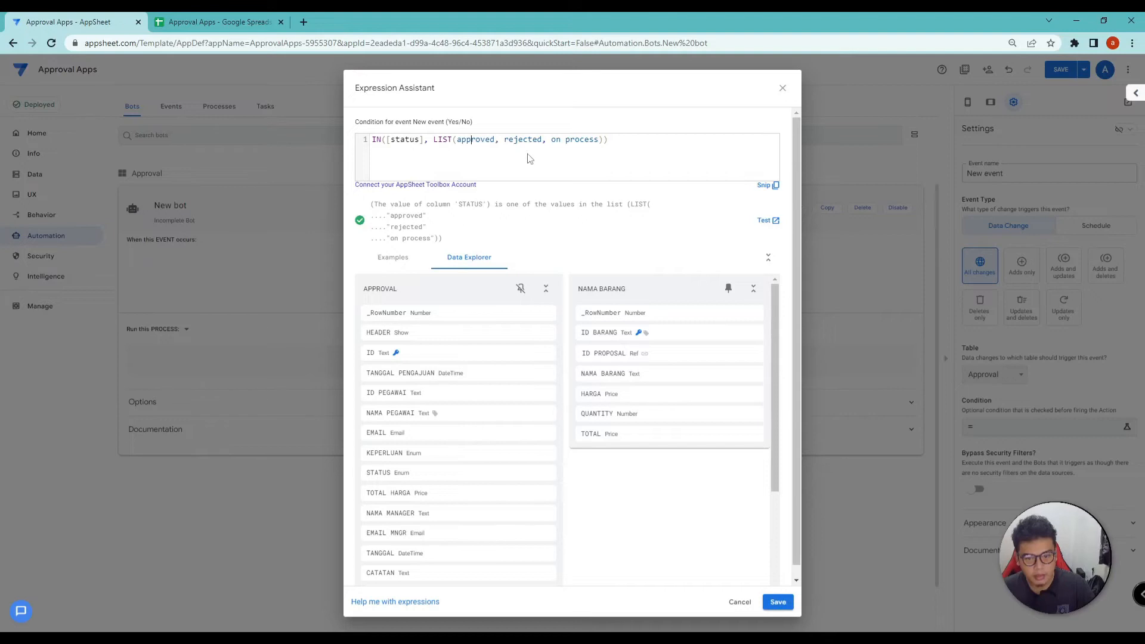
click(570, 140)
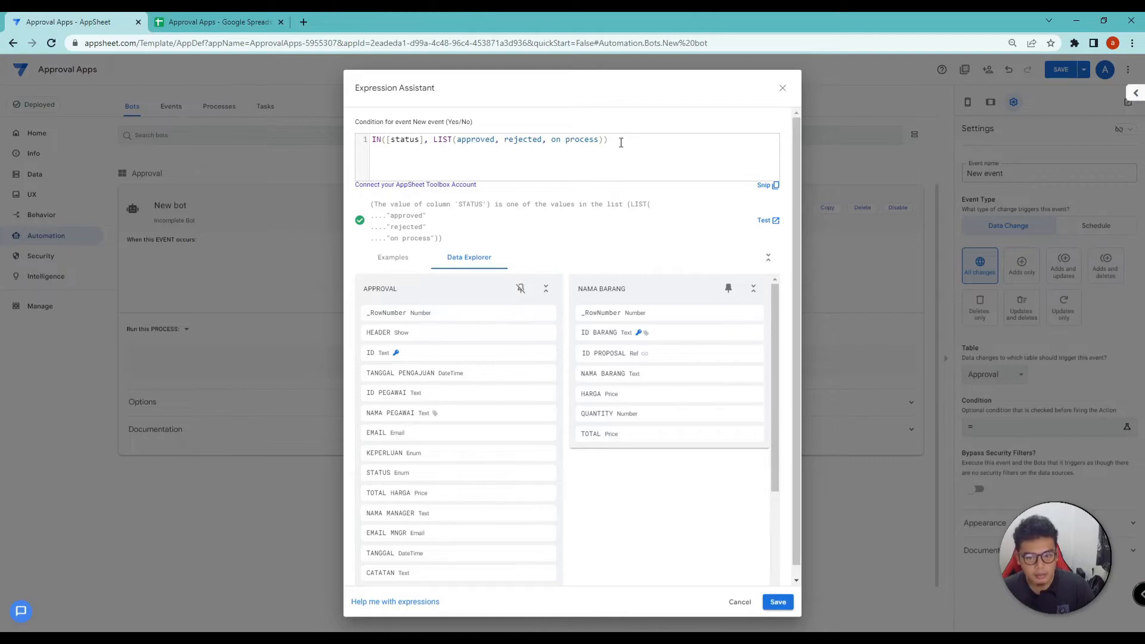
click(203, 21)
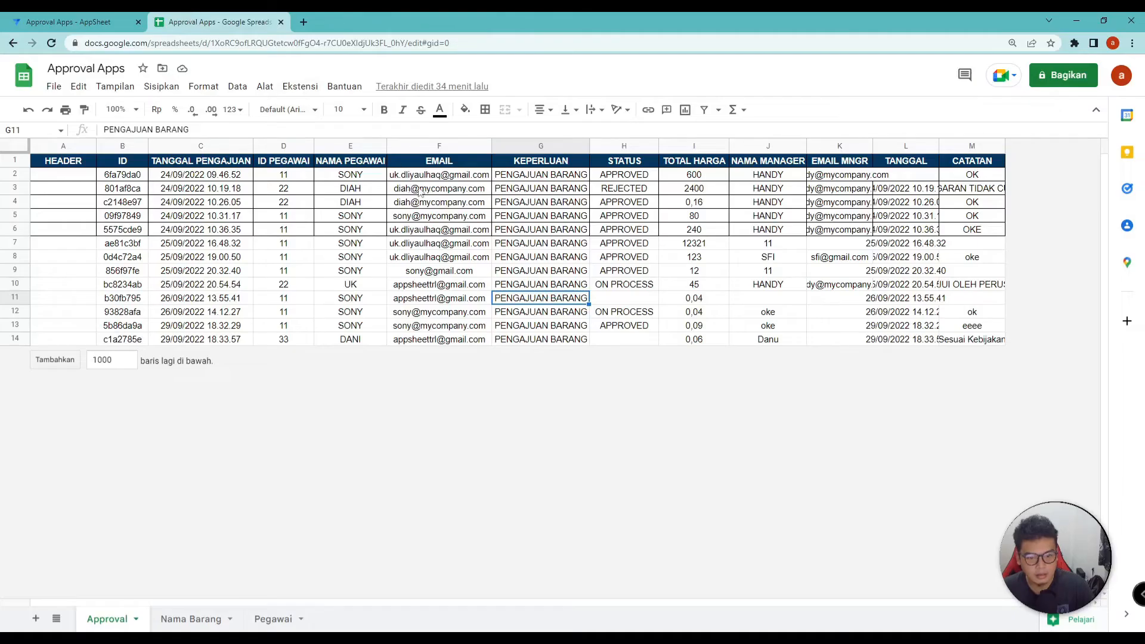
drag(636, 179, 624, 298)
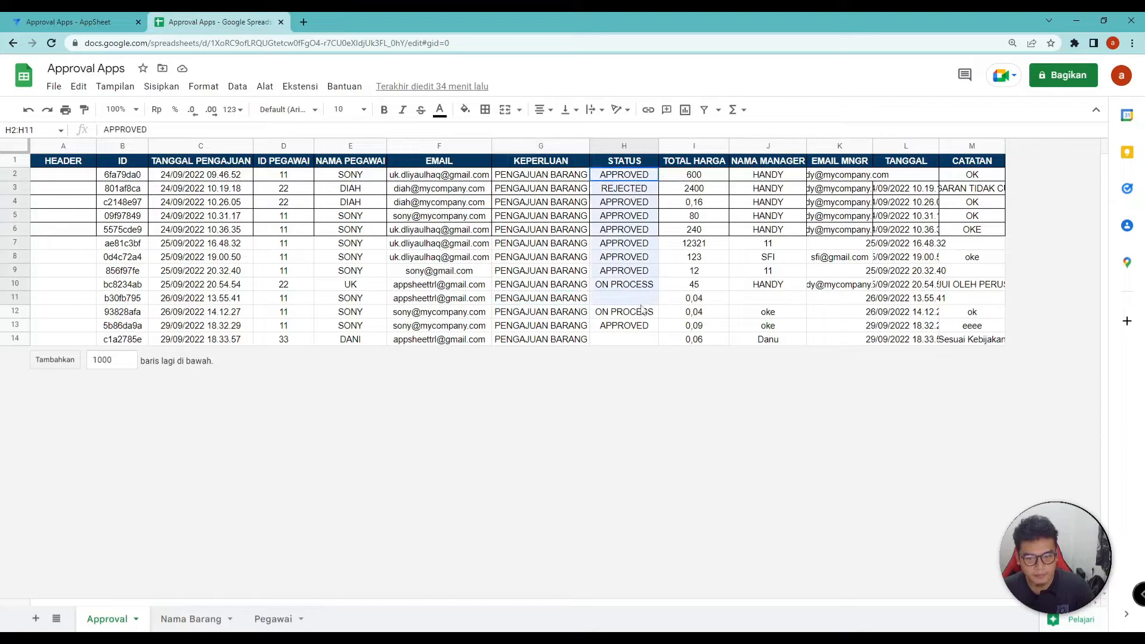
click(69, 18)
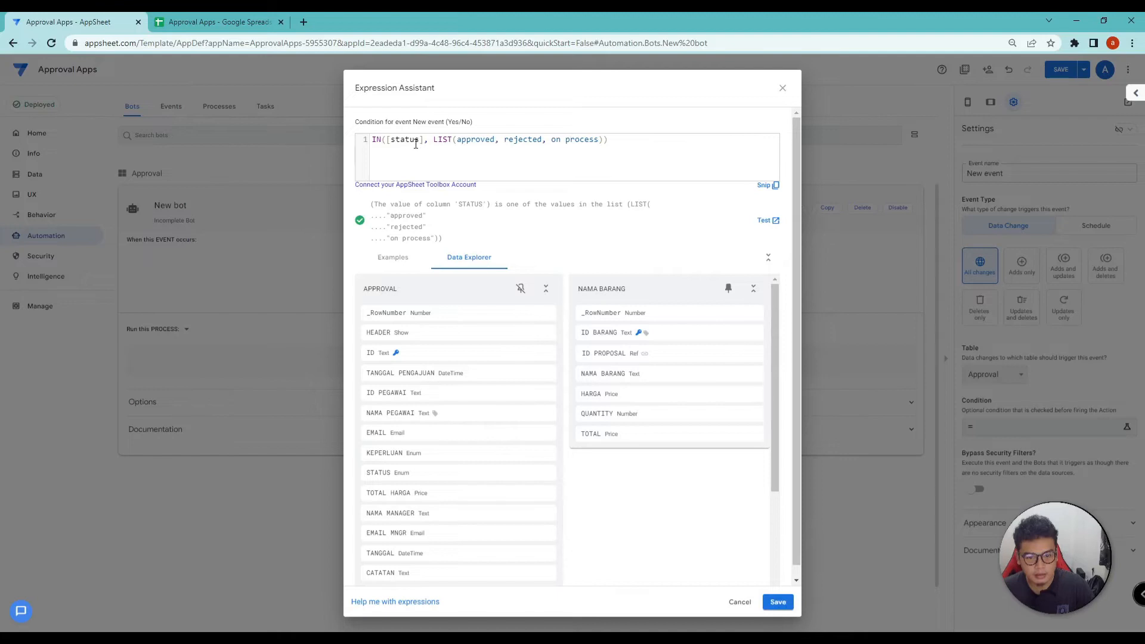
Rewrite the condition as a simple [status] = approved comparison
key(shift+Home)
key(BackSpace)
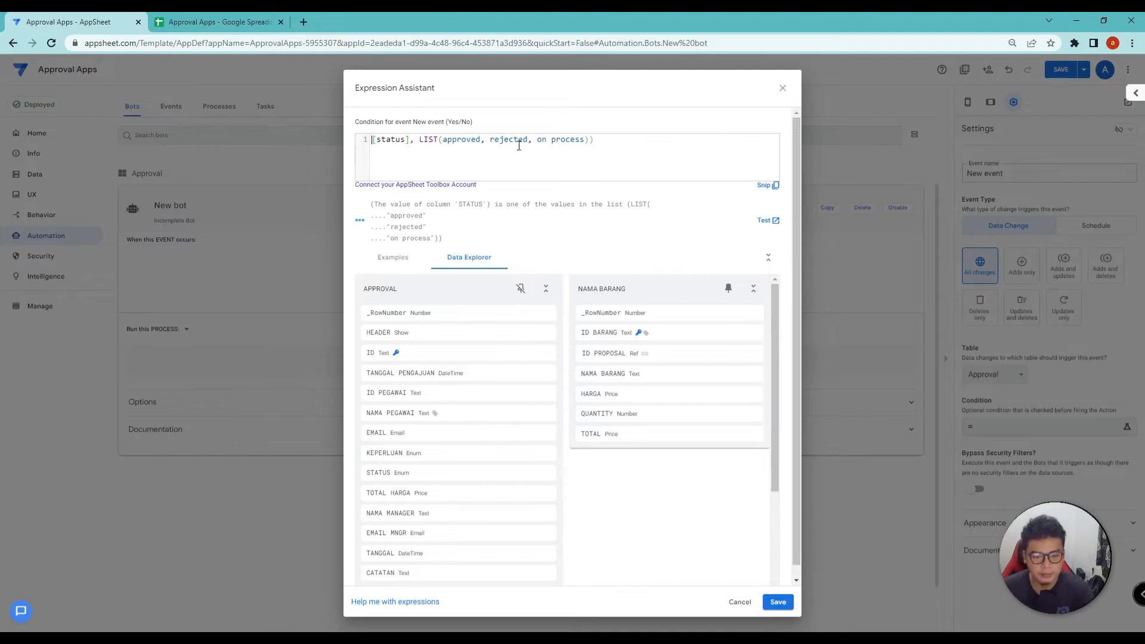
key(BackSpace)
key(BackSpace)
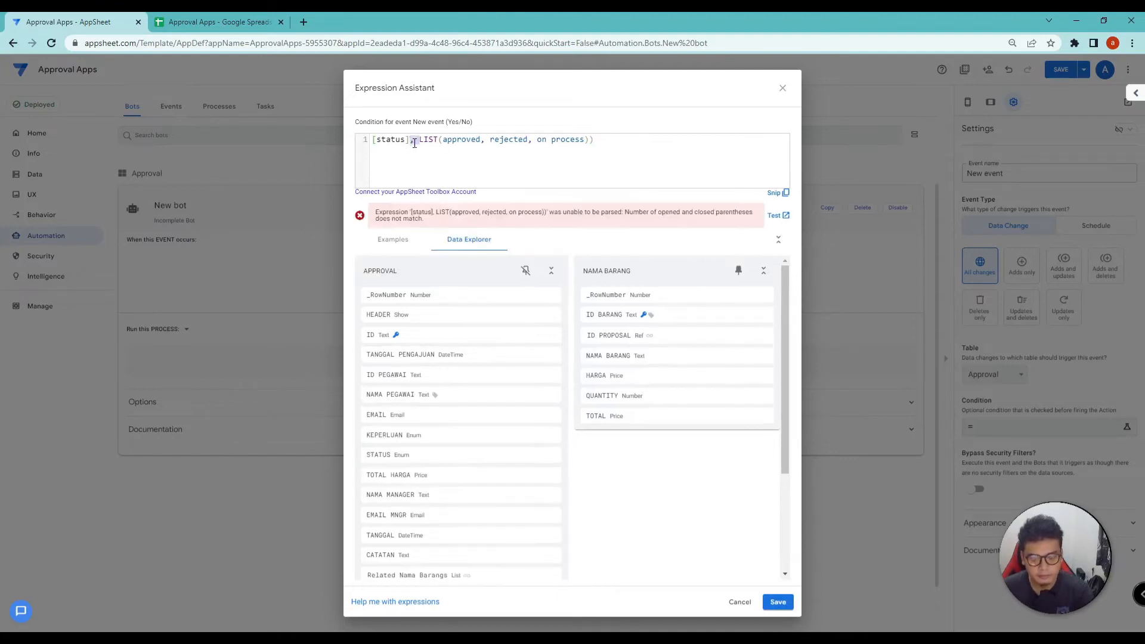
text(=)
click(587, 141)
key(BackSpace)
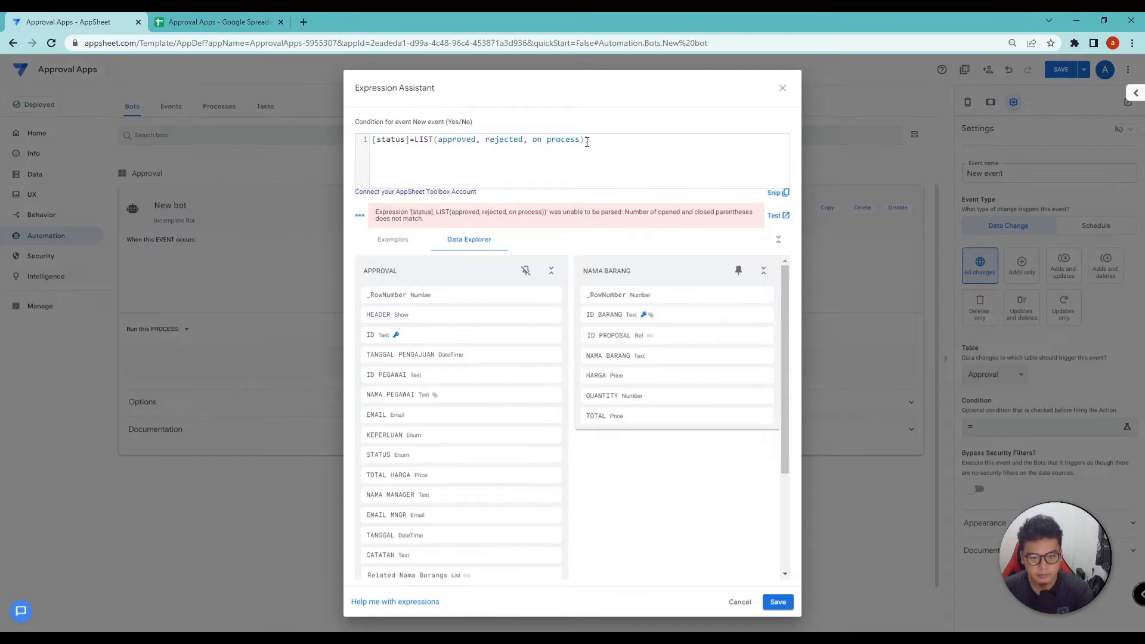
drag(596, 141, 480, 142)
text(=)
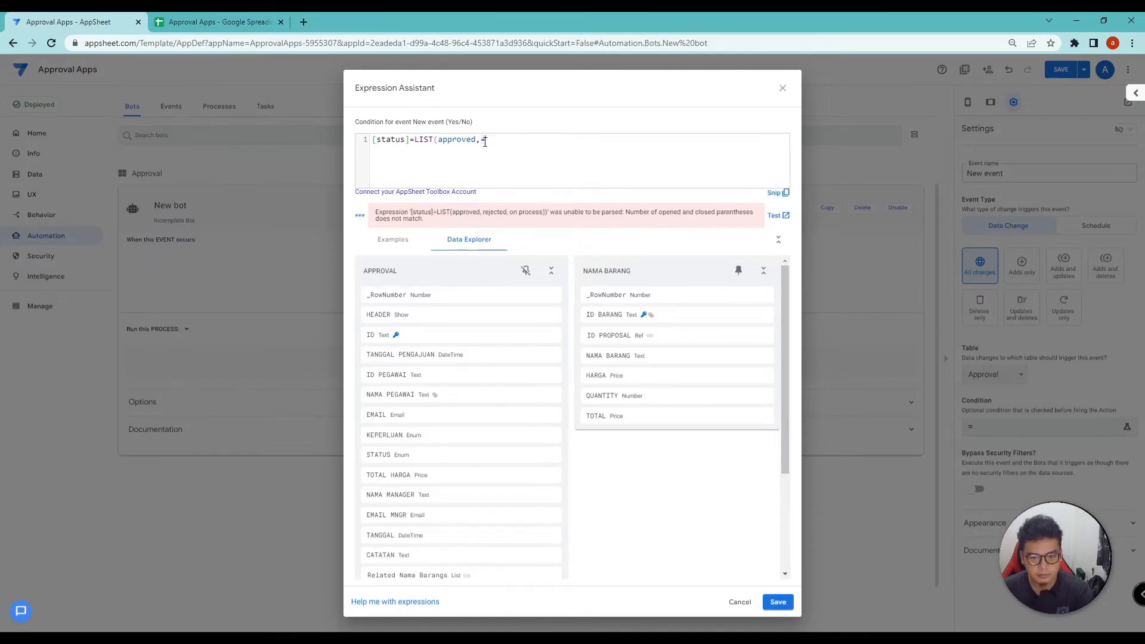
key(BackSpace)
key(BackSpace)
key(BackSpace)
text(d)
drag(440, 141, 413, 141)
key(BackSpace)
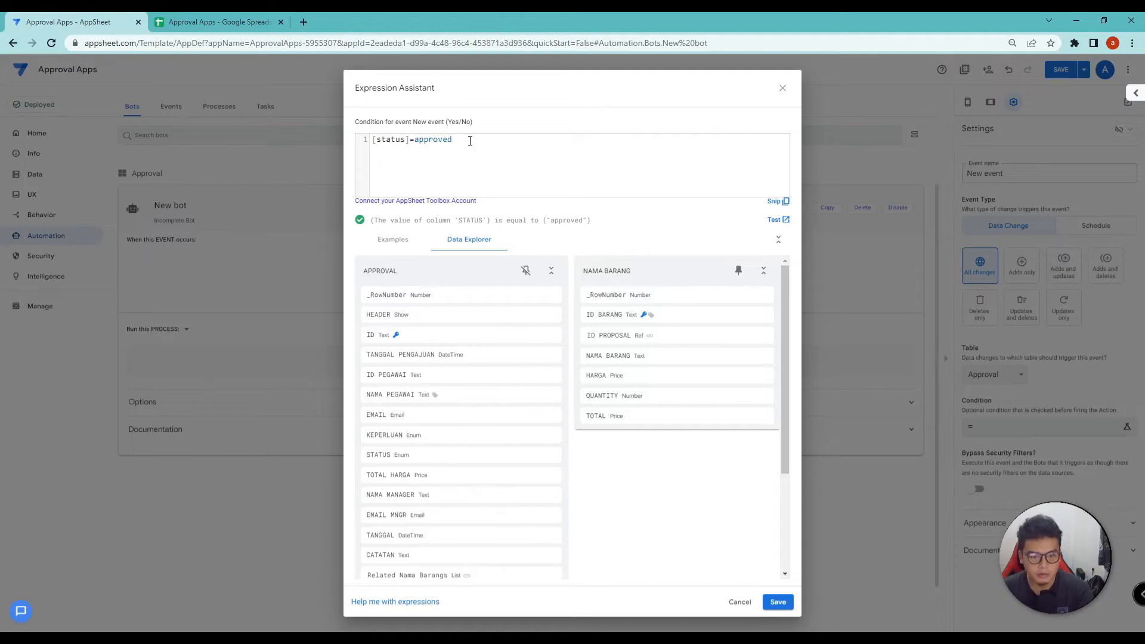
Replace it with IN([status], LIST(approved, rejected, on process)) and save the condition
key(ctrl+a)
key(ctrl+v)
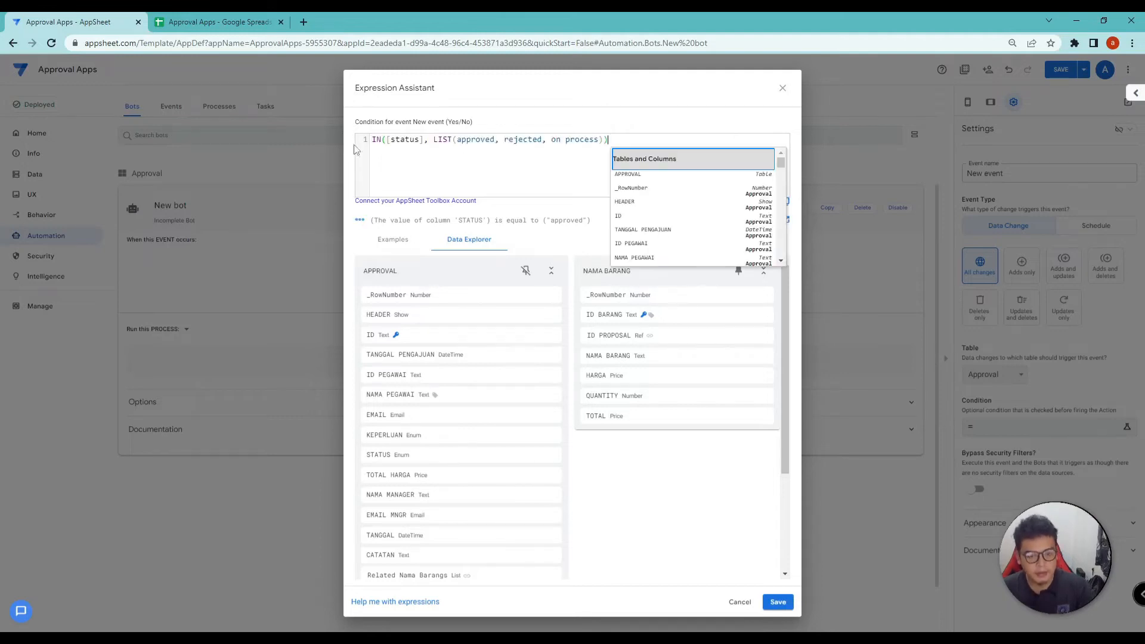
click(538, 143)
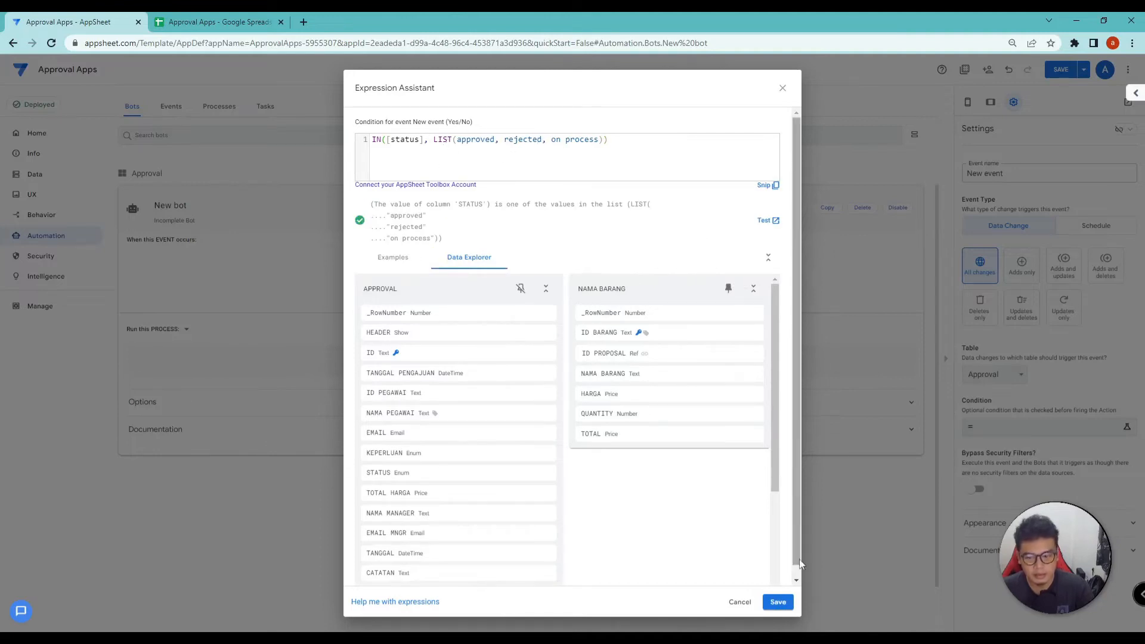
click(777, 602)
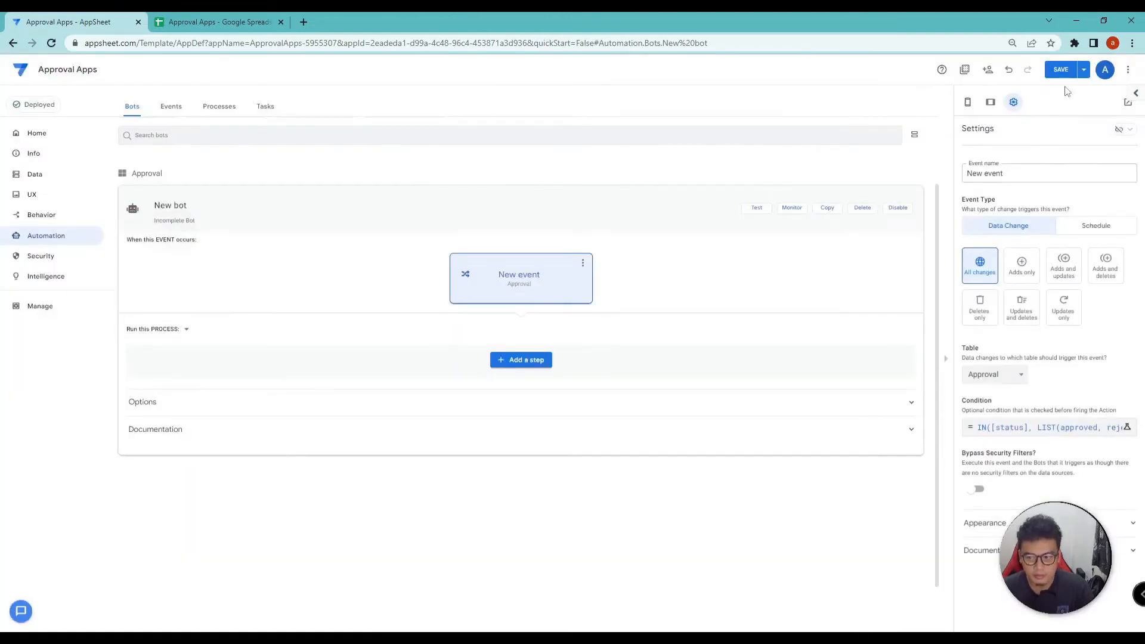
Save the app, then add a custom Send a notification step and save the bot
click(1060, 69)
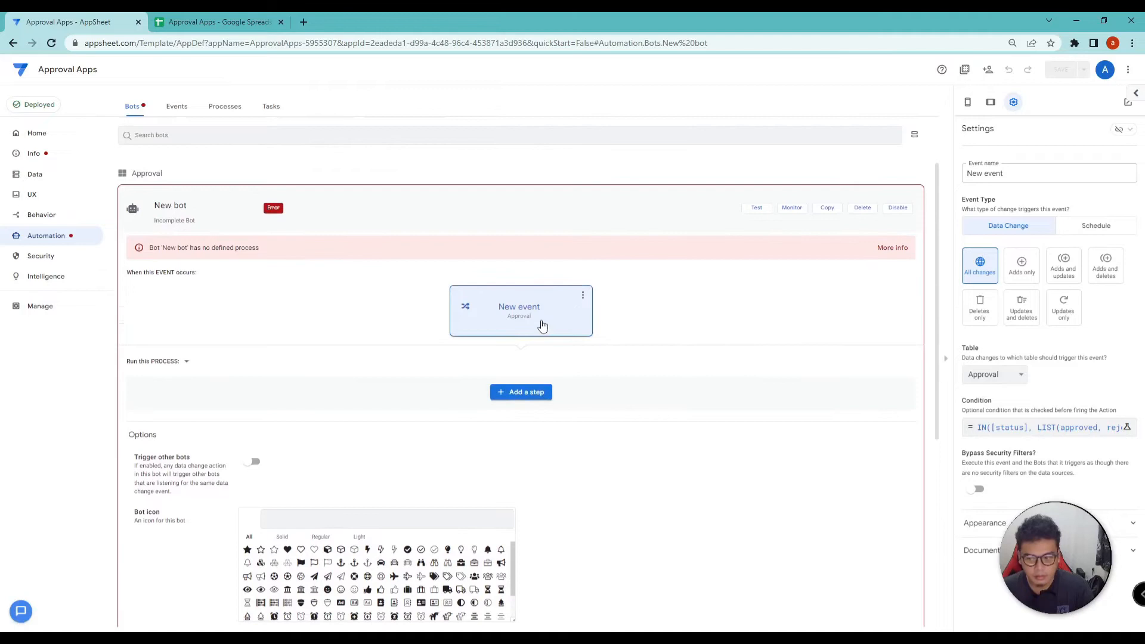
click(516, 398)
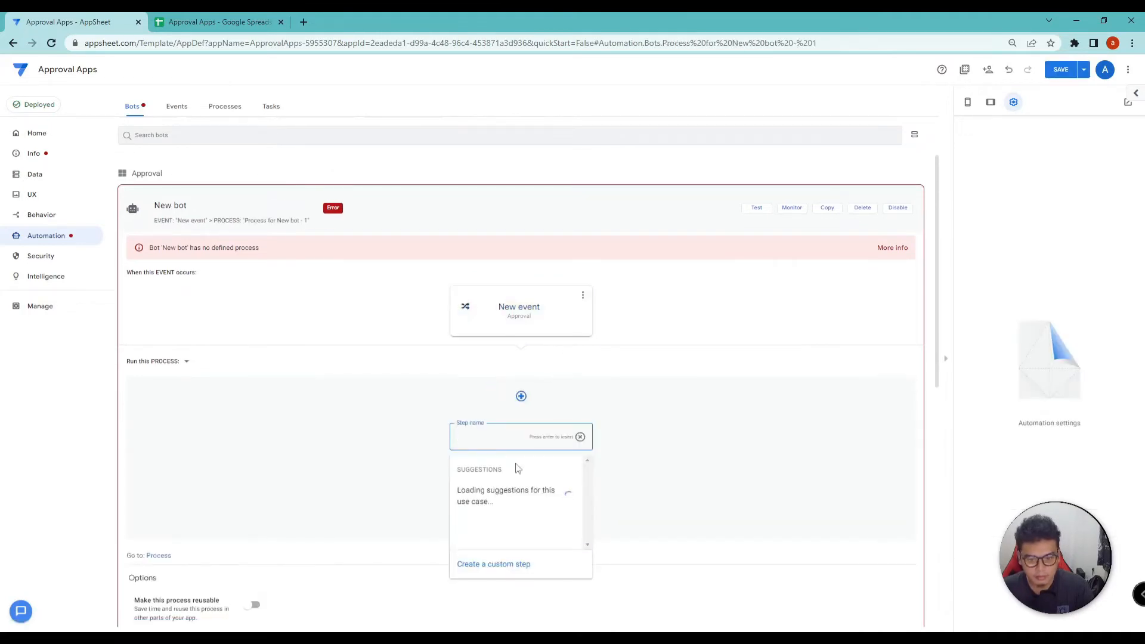
click(507, 563)
click(531, 450)
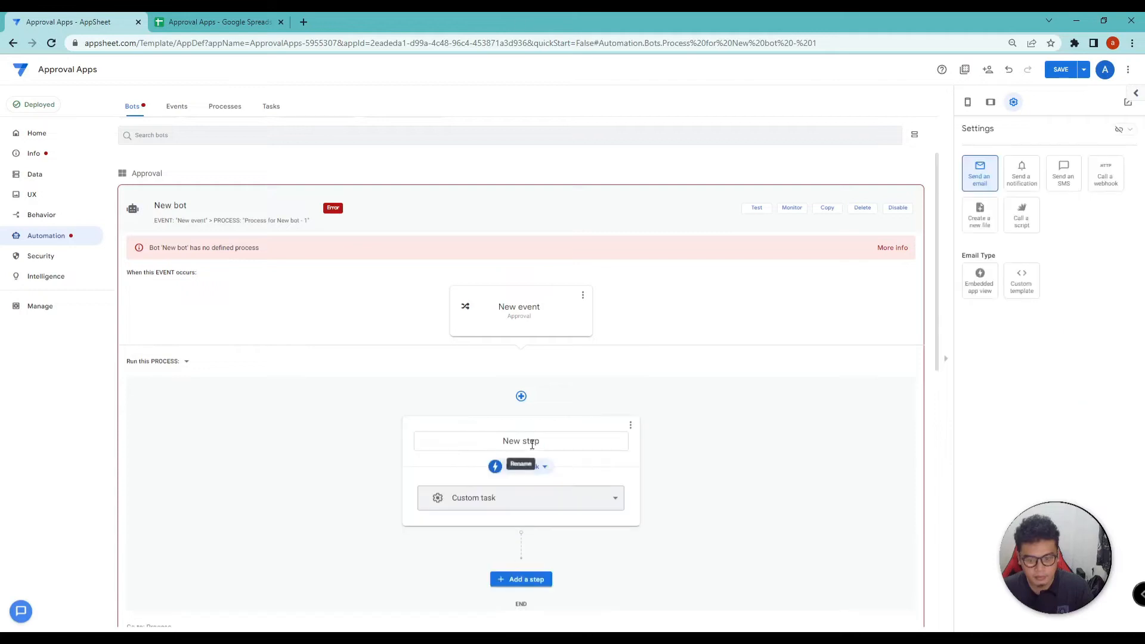
click(1026, 184)
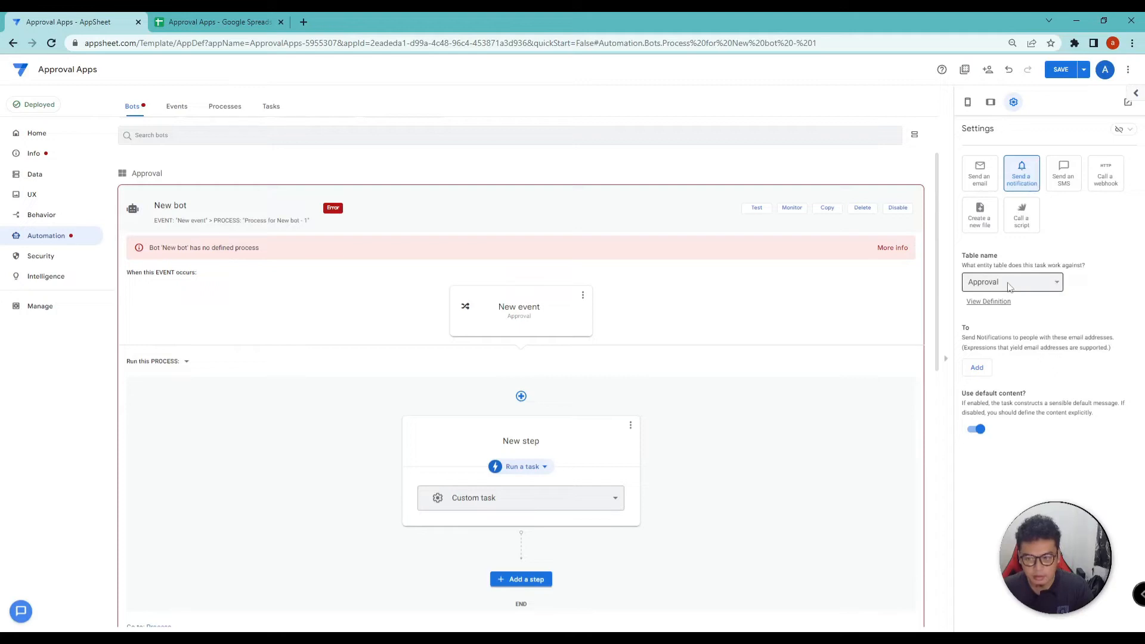
click(748, 441)
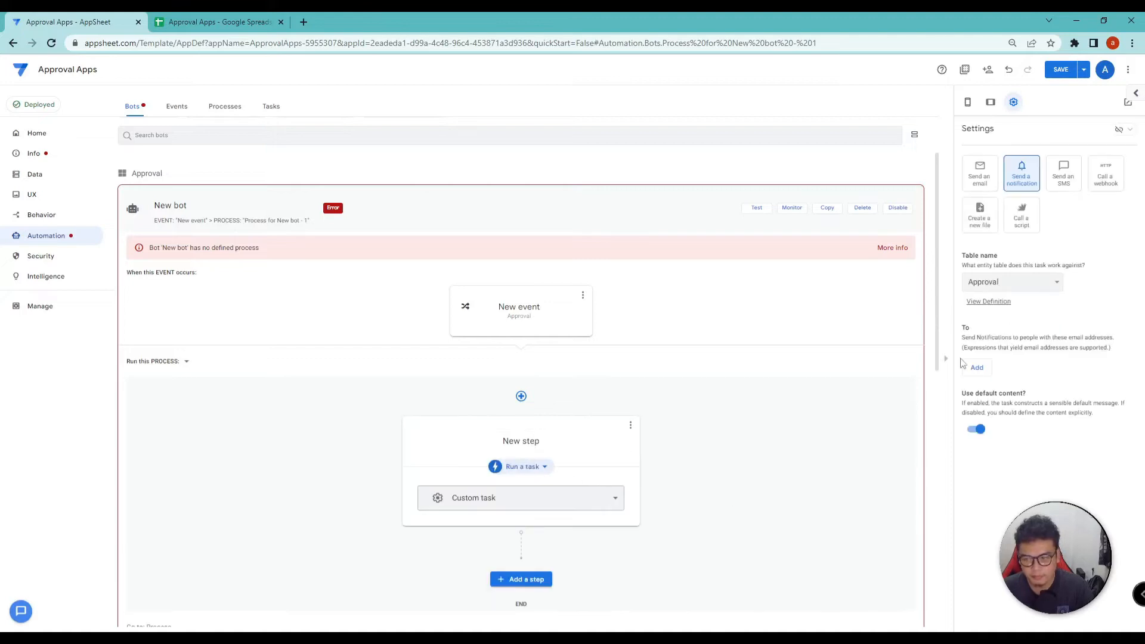
click(1061, 69)
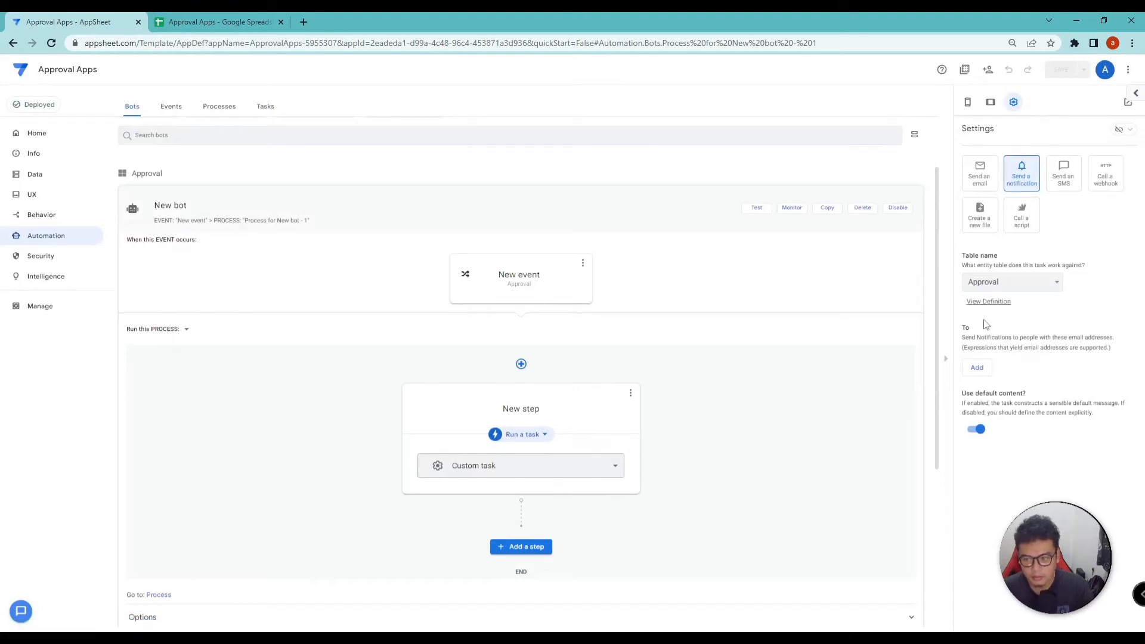
Add an empty recipient entry under To and check the spreadsheet's column names
drag(962, 327, 975, 333)
click(978, 368)
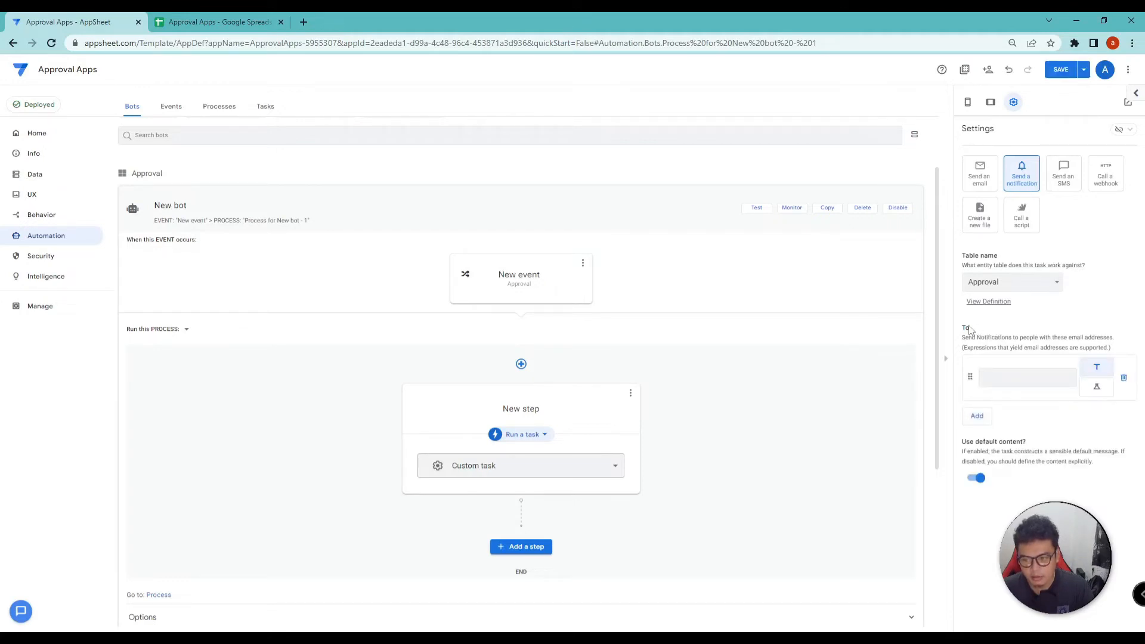
click(1001, 375)
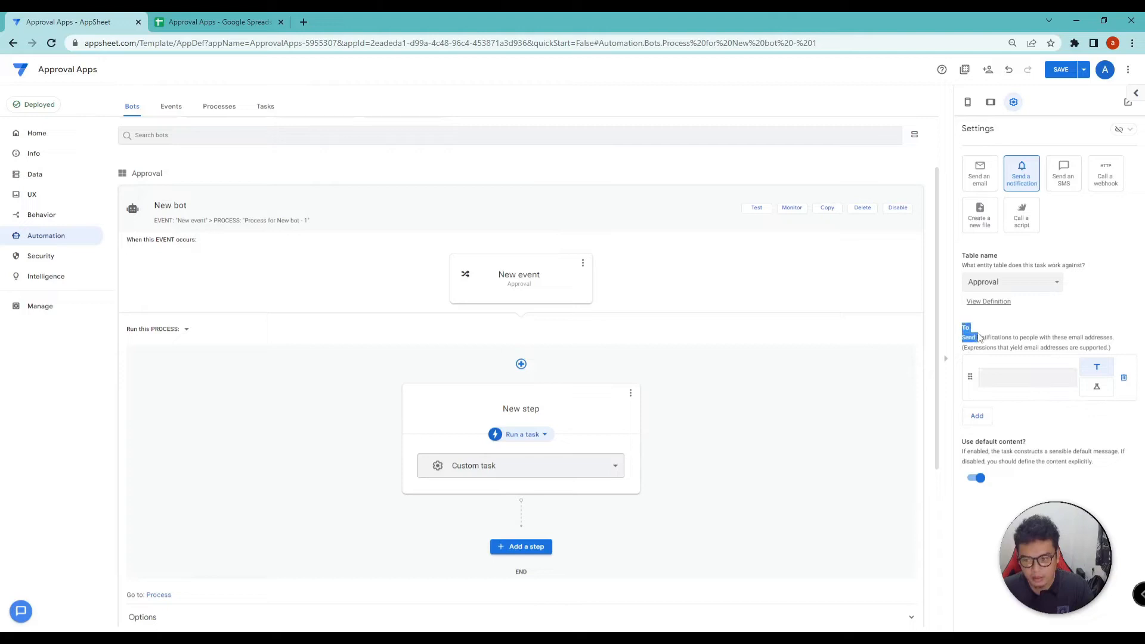
click(999, 376)
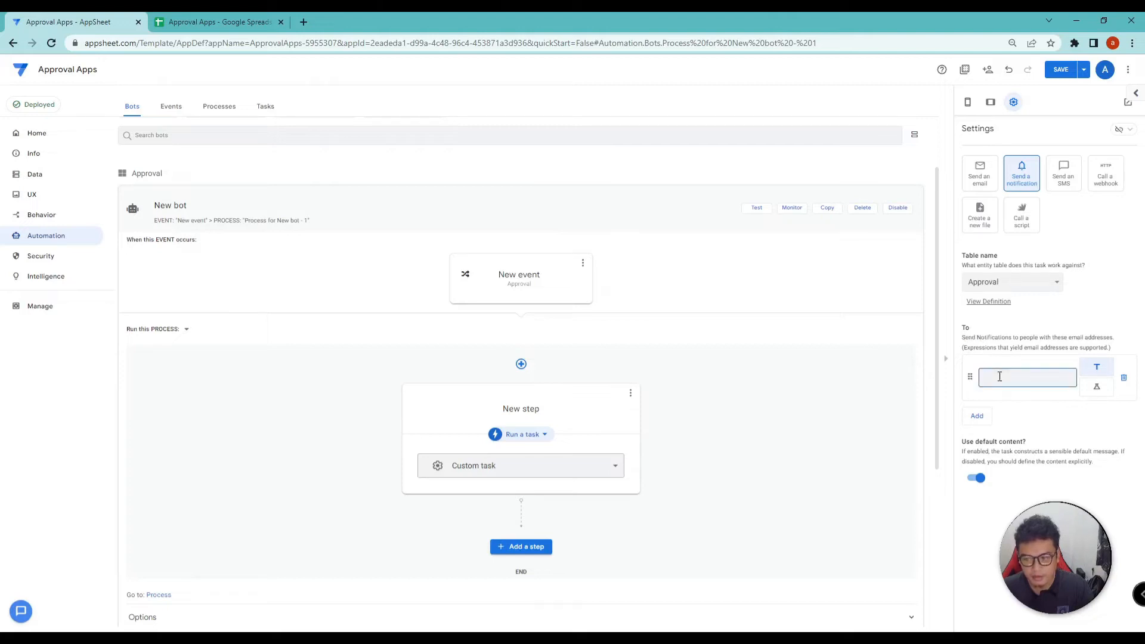
click(260, 23)
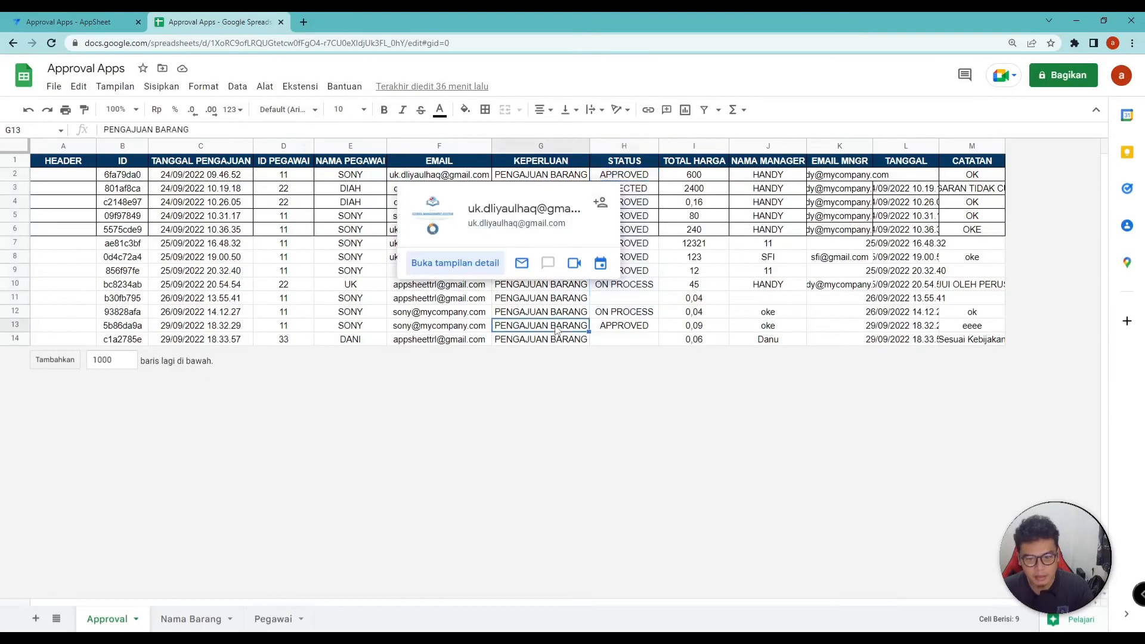
drag(417, 179, 449, 340)
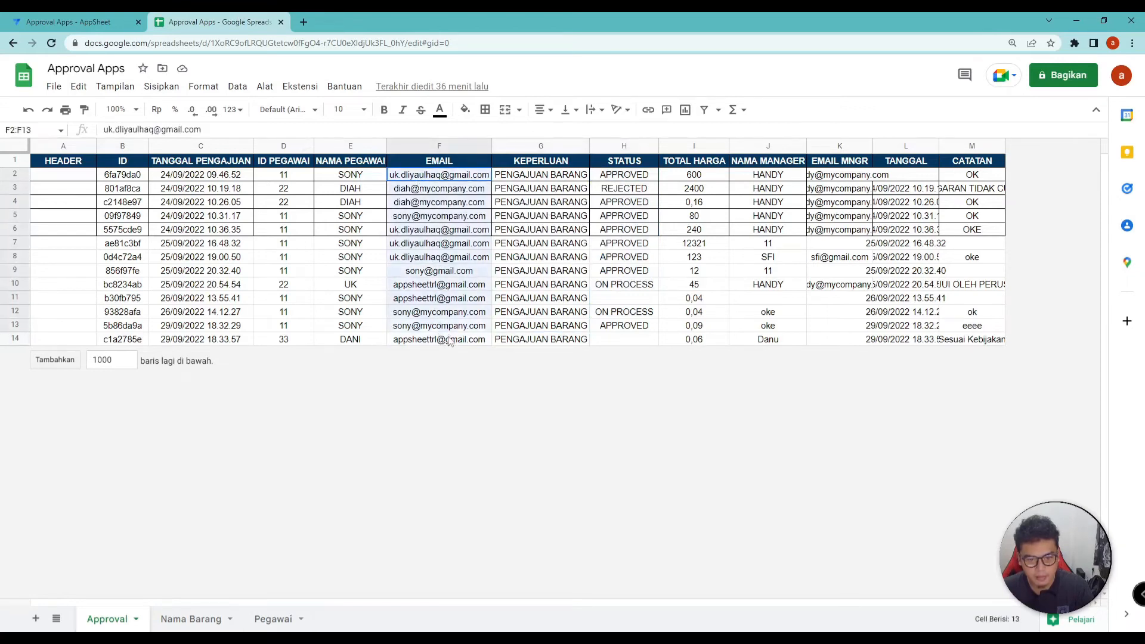
click(451, 161)
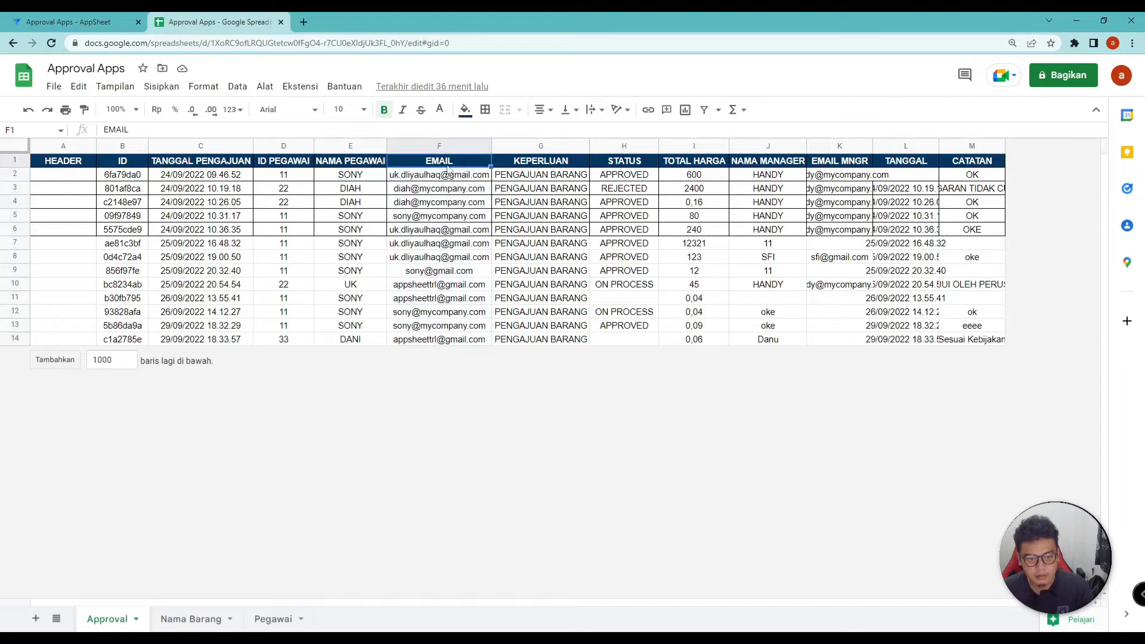
click(90, 22)
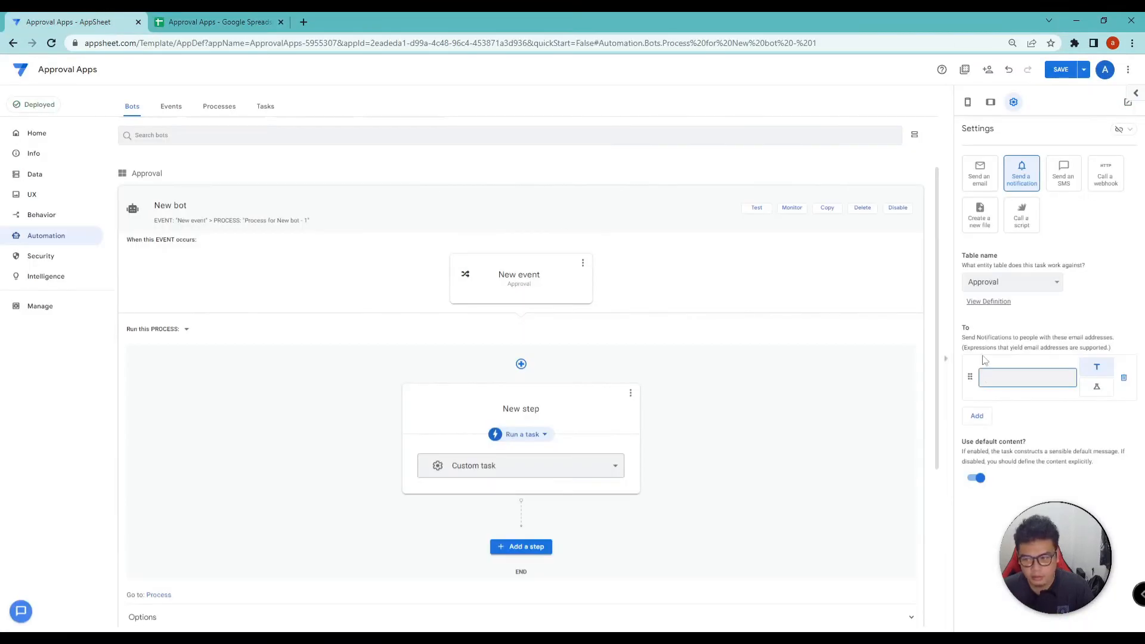
Set the recipient to the [email] column as an expression and save the change
text([email])
click(1093, 387)
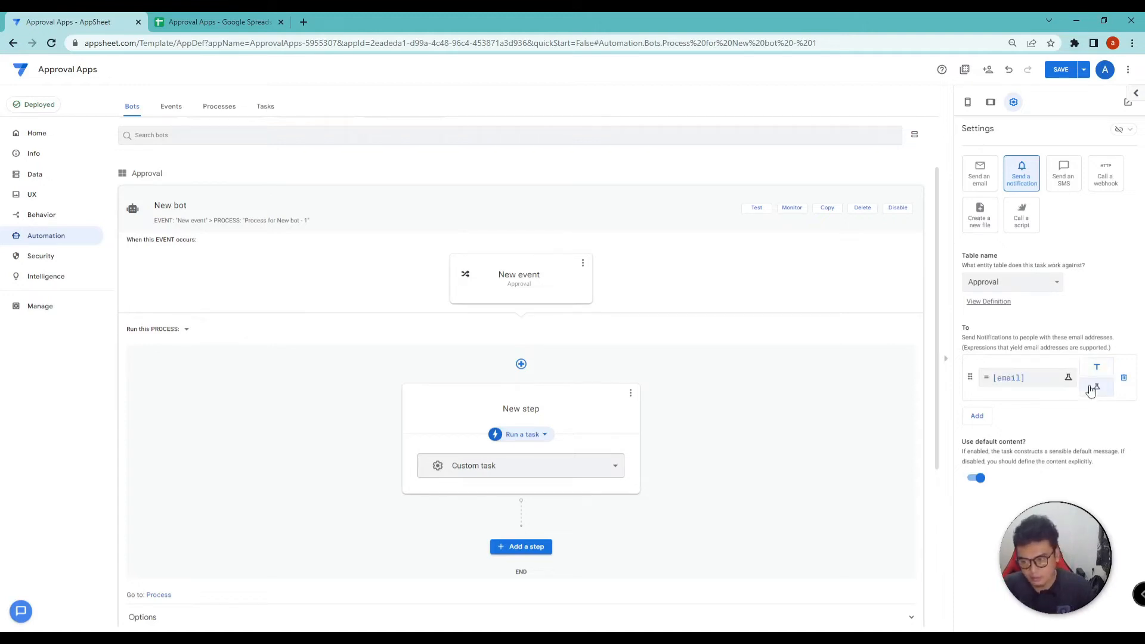
click(256, 22)
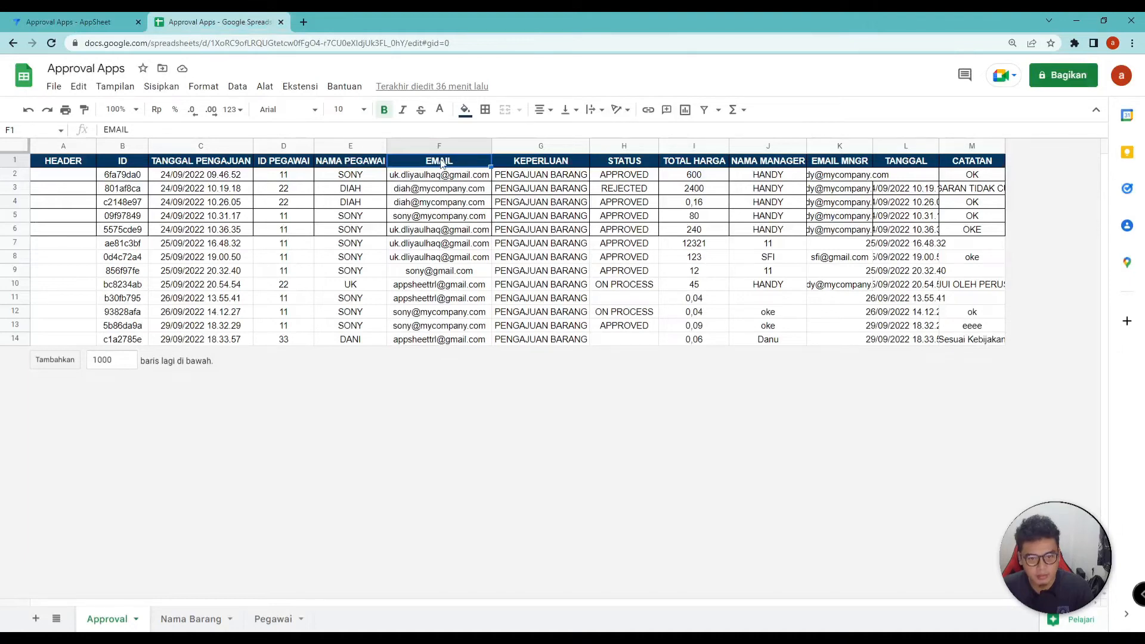
click(58, 18)
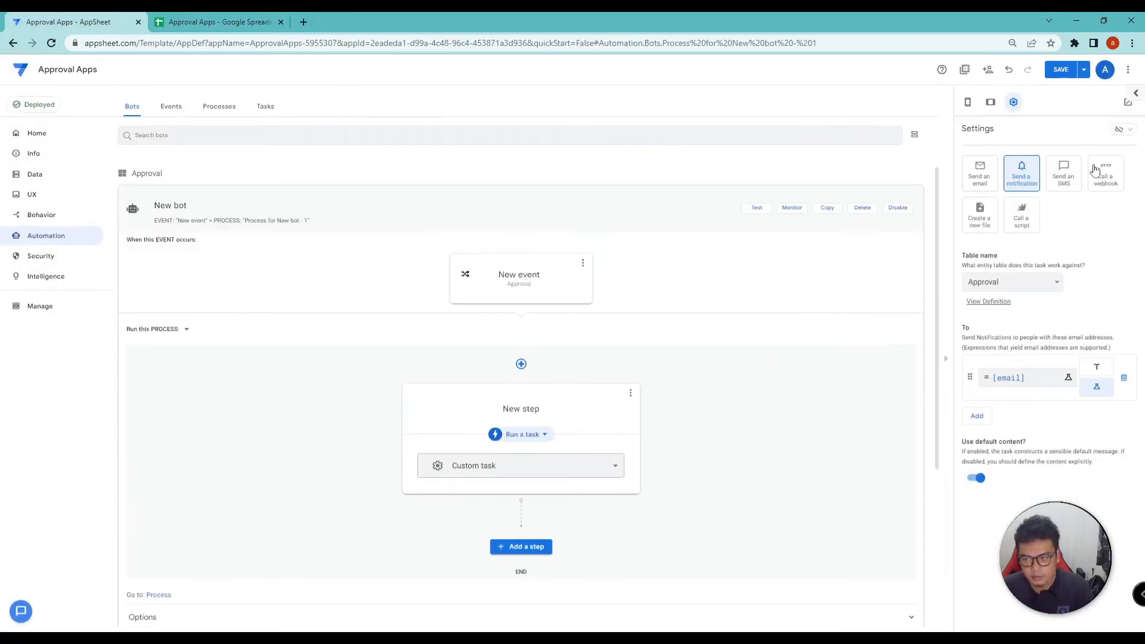
click(1061, 70)
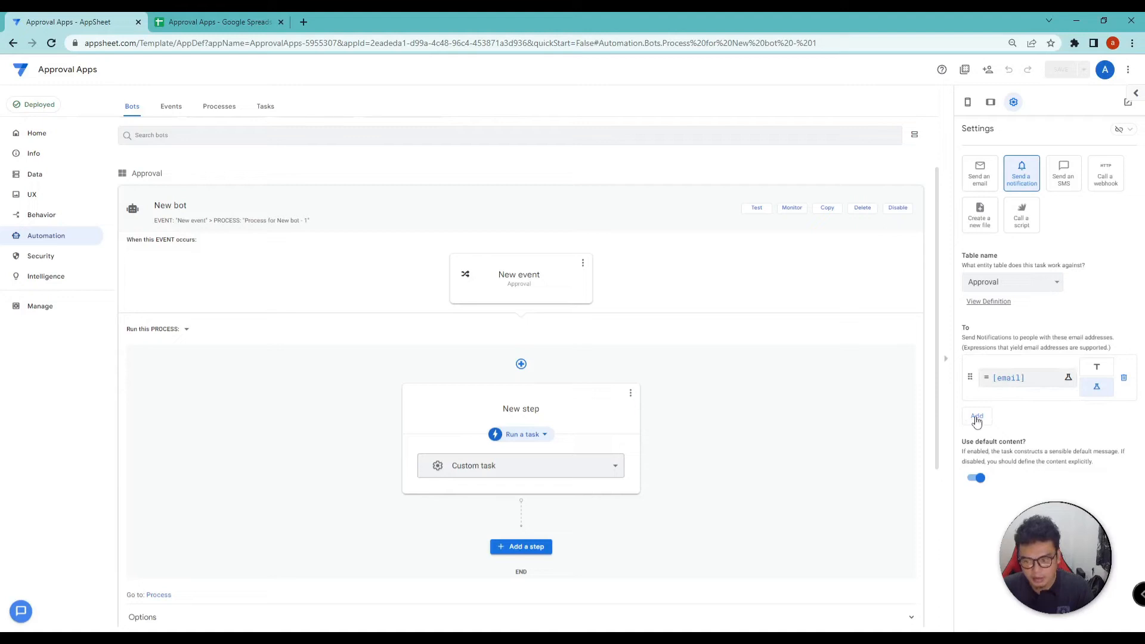
Replace the recipient expression with a fixed e-mail address and delete the extra empty recipient
click(1030, 377)
drag(424, 142, 299, 140)
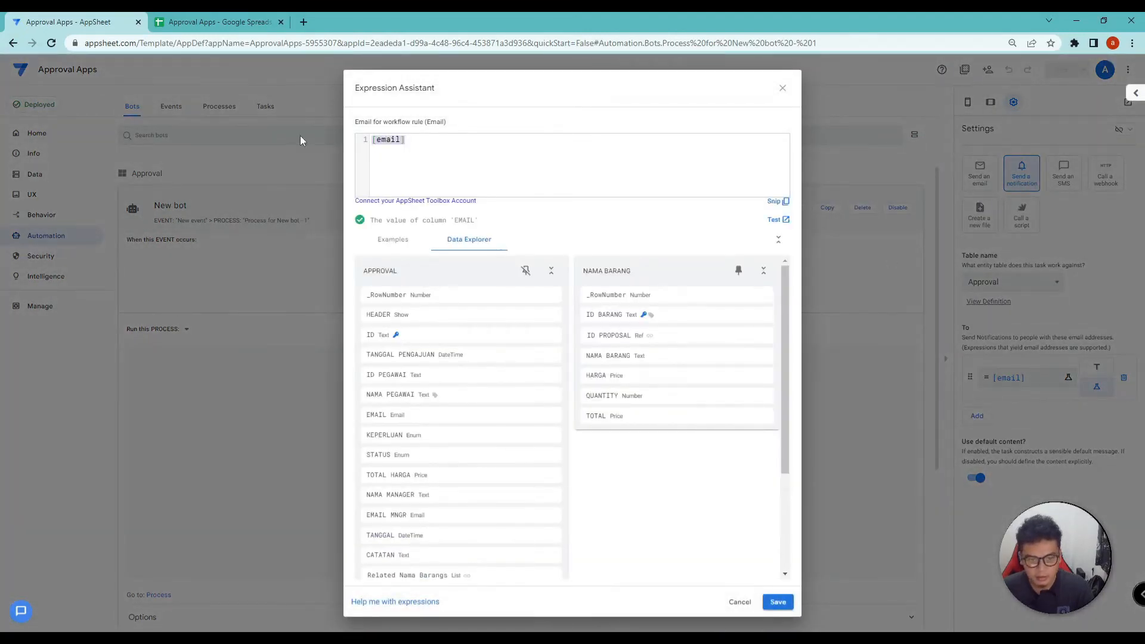
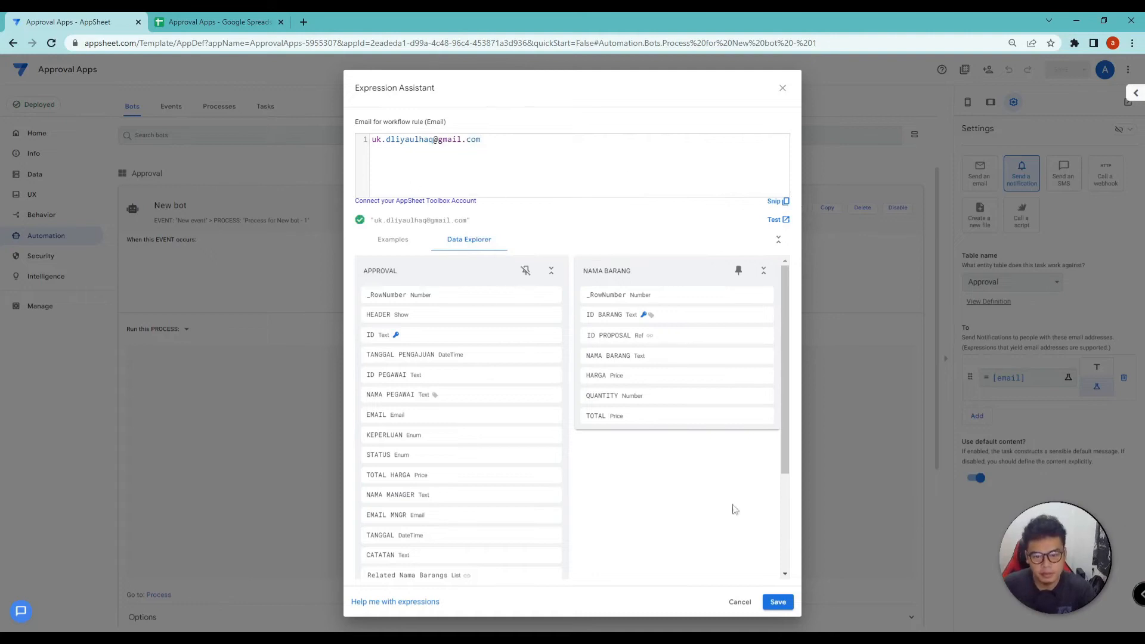
click(777, 602)
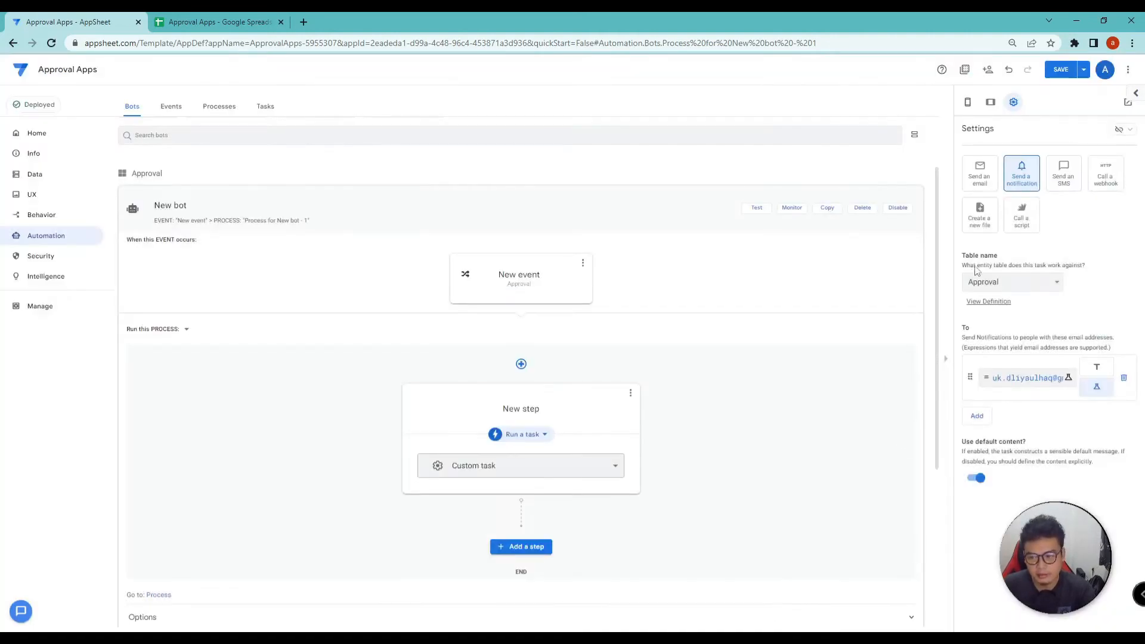
click(977, 416)
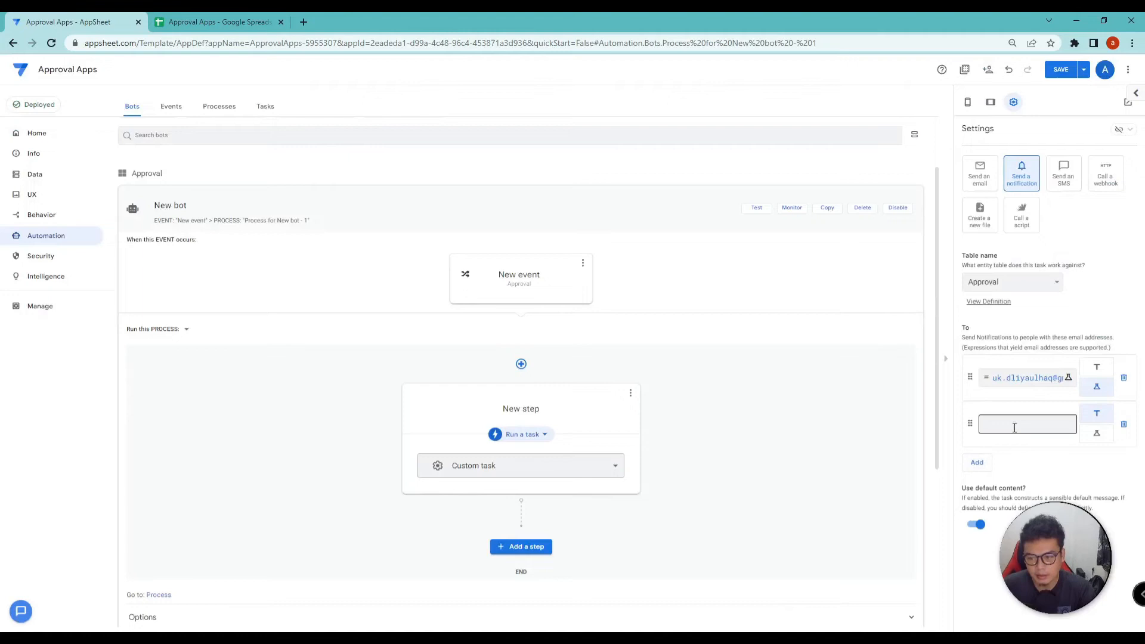
click(1123, 424)
Swap the fixed address for the [email] column after checking the EMAIL header, then save
click(1051, 386)
drag(489, 139, 315, 143)
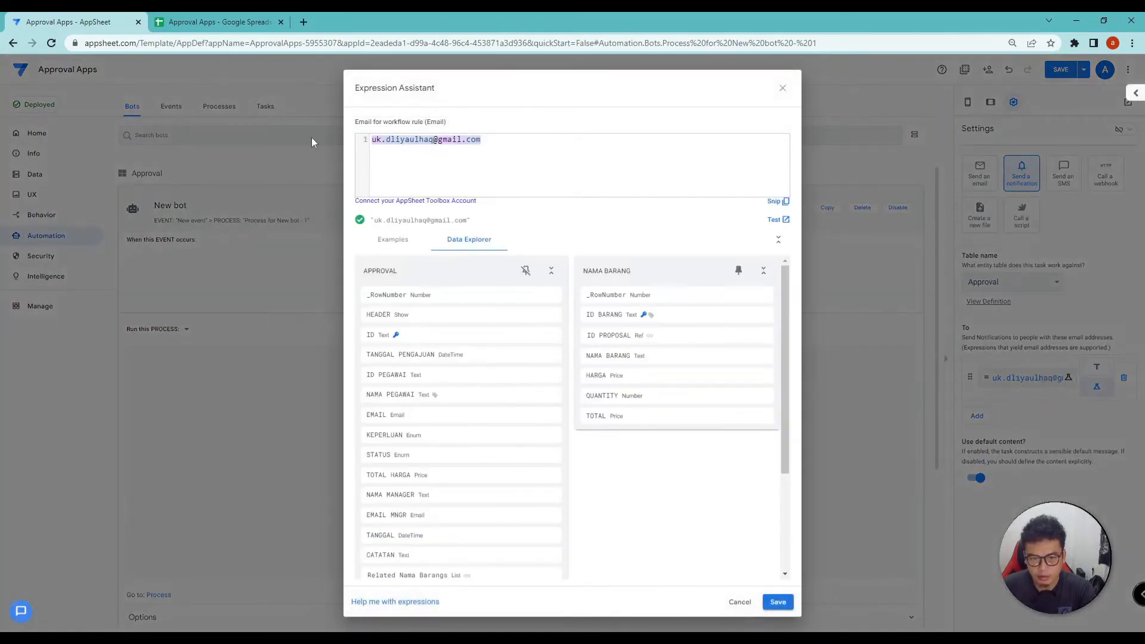
click(180, 22)
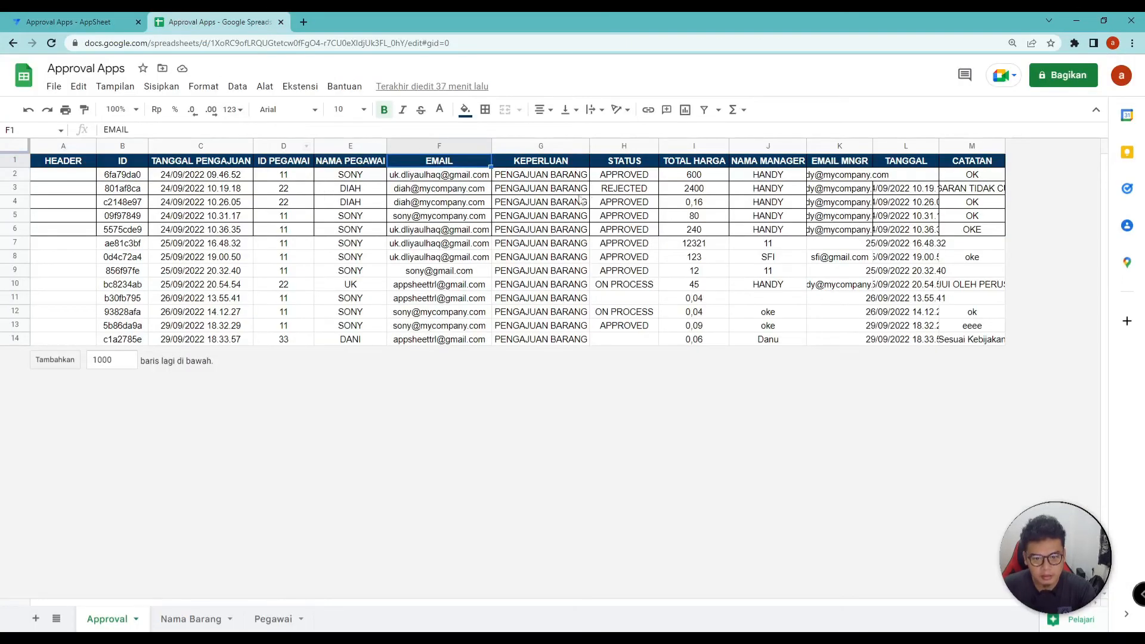
click(637, 166)
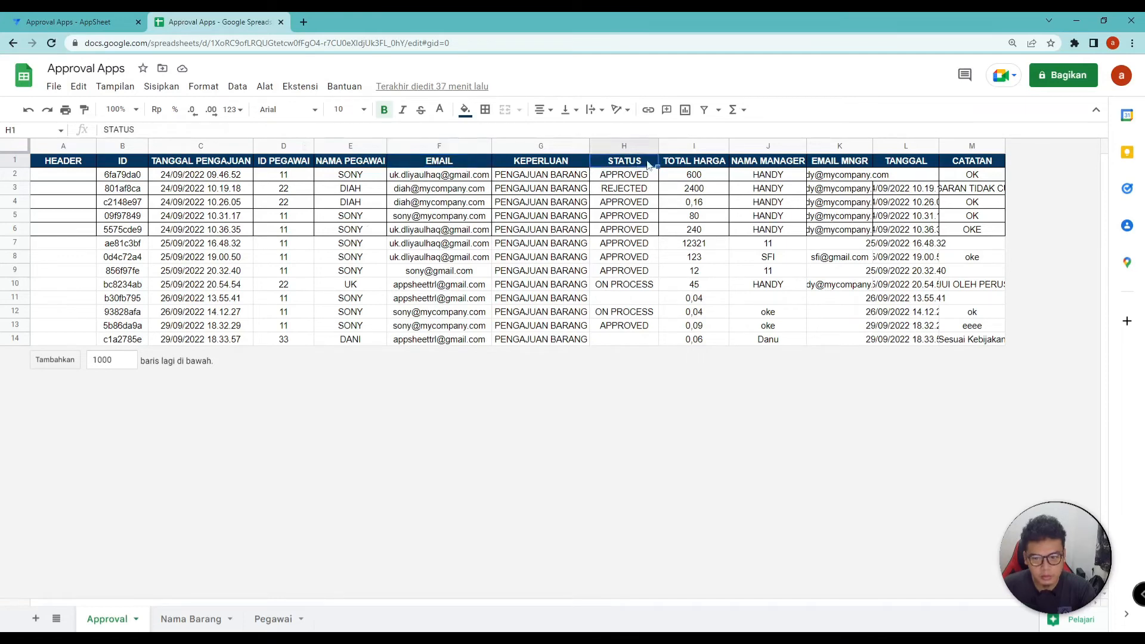
double_click(443, 161)
double_click(443, 160)
click(94, 16)
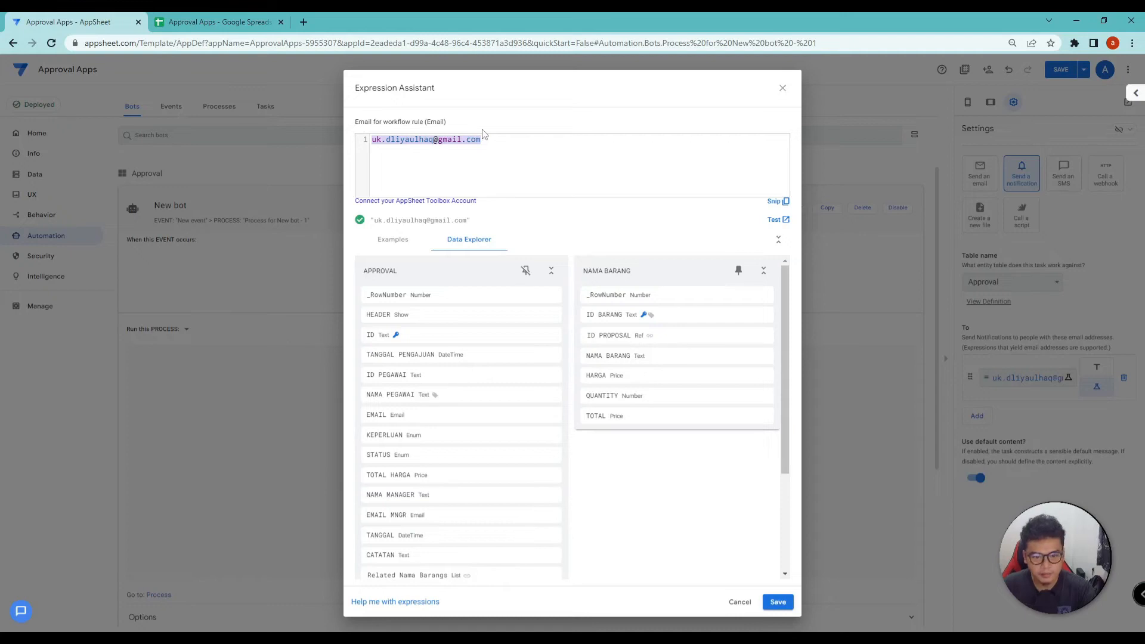
text([email)
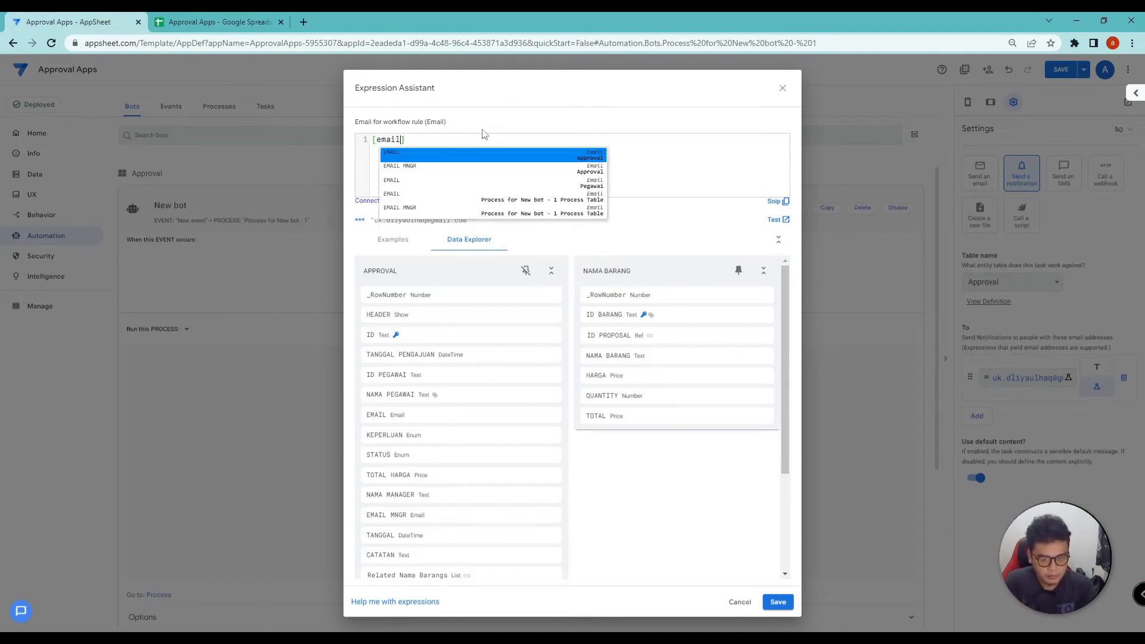
click(551, 136)
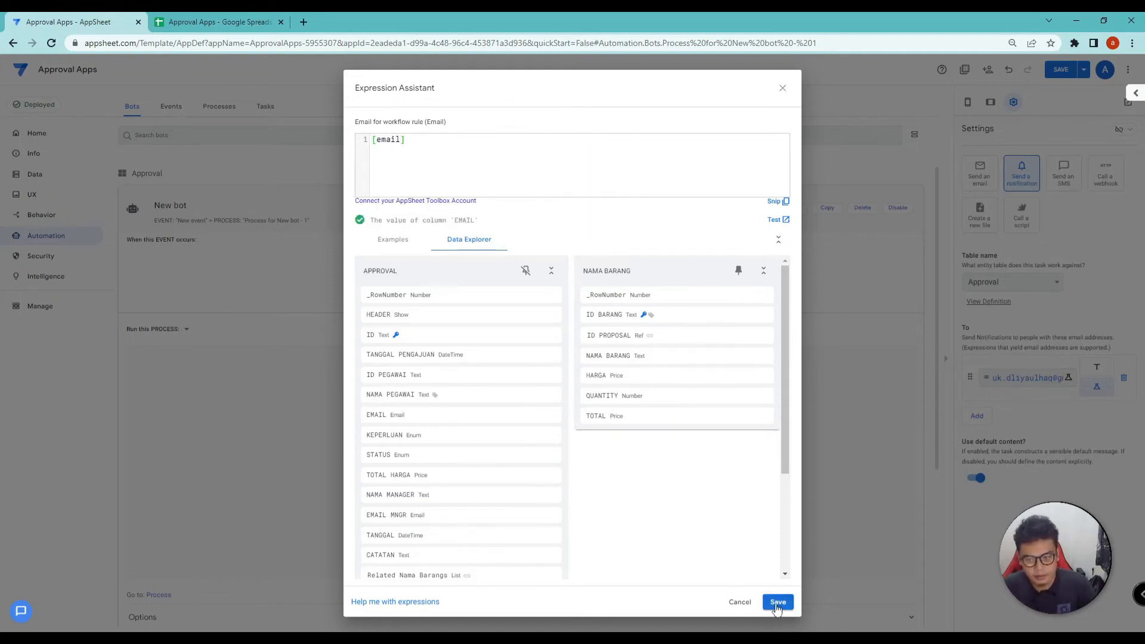
click(777, 602)
click(1060, 72)
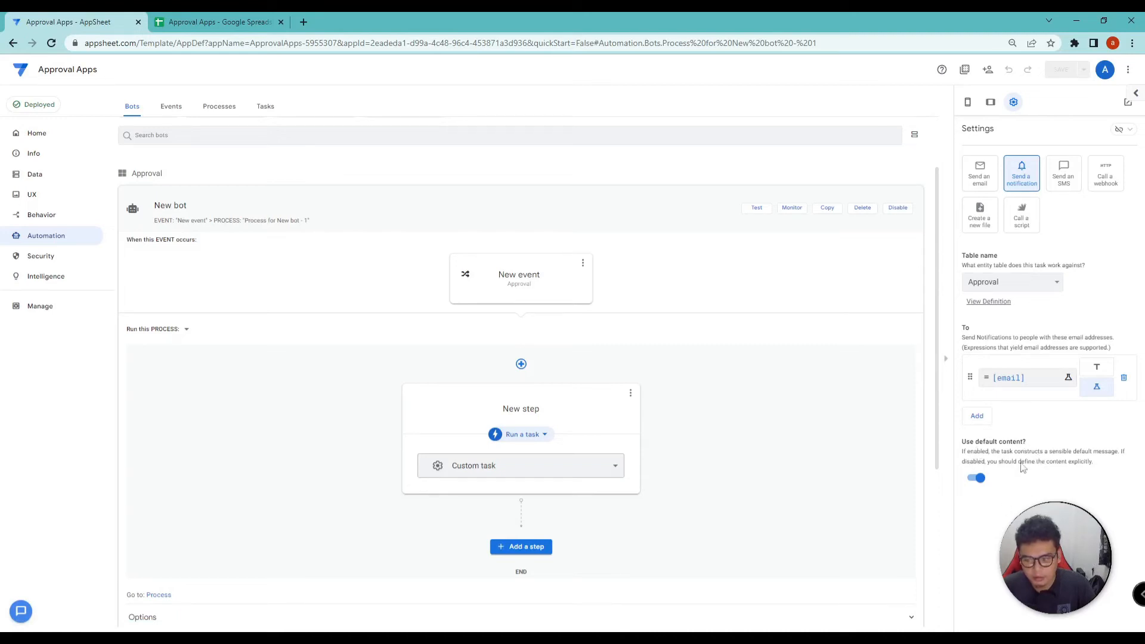
Disable 'Use default content?', inspect the Title text, and bring up the prepared body template
click(978, 478)
scroll(1005, 479, down, 2)
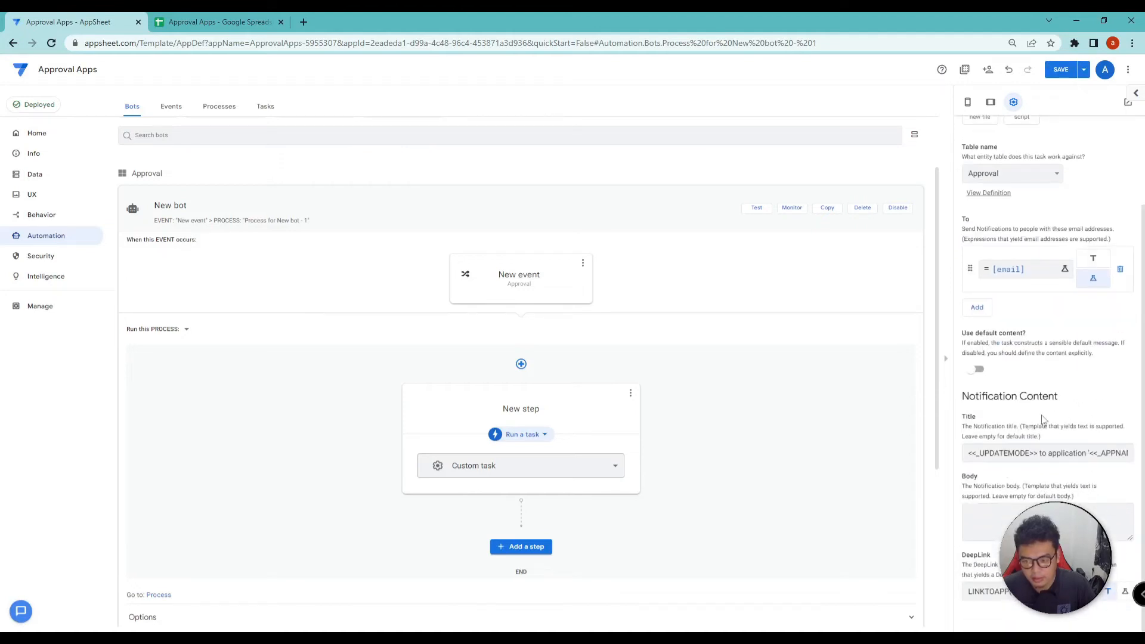
click(1034, 454)
drag(973, 456, 1050, 458)
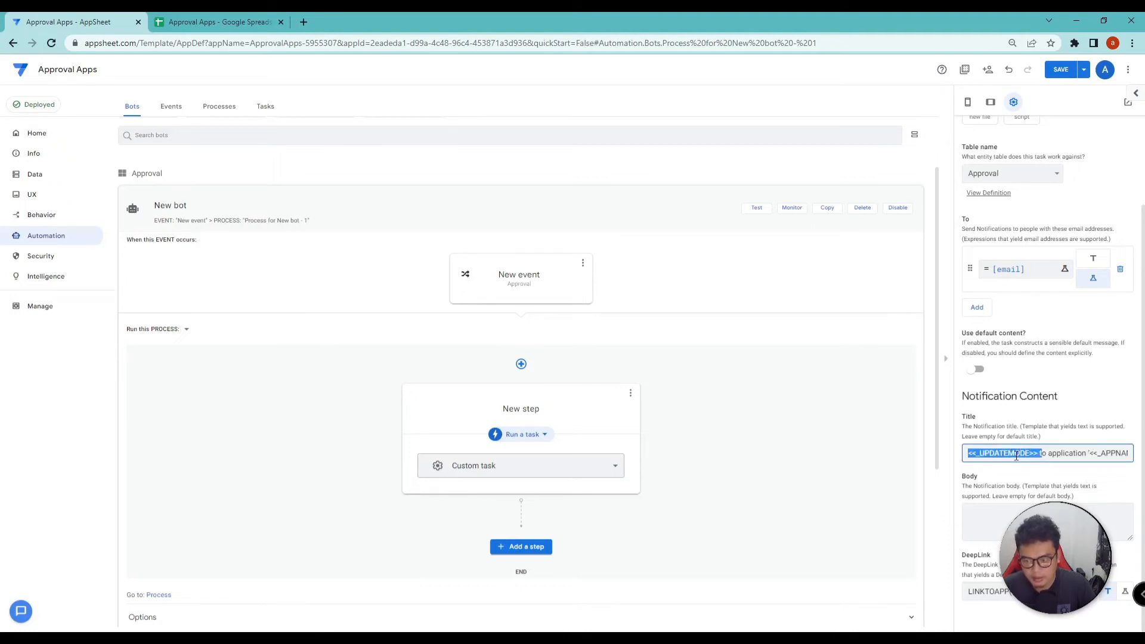
click(986, 507)
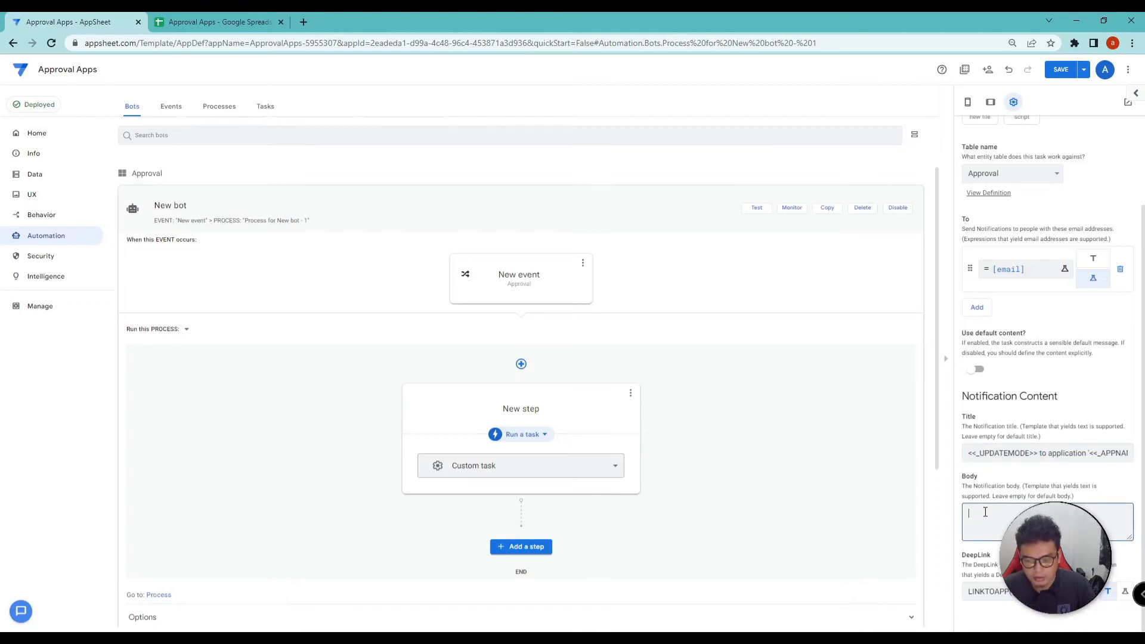
key(alt+Tab)
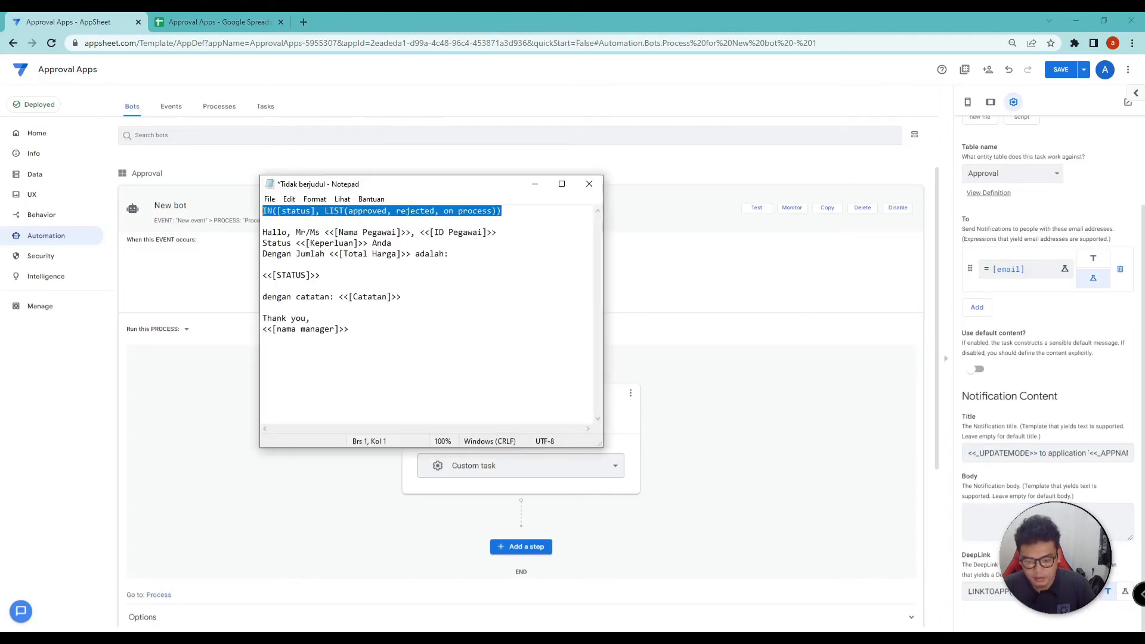
Cut the status-check line and review the Nama Pegawai, Total Harga, STATUS and Catatan placeholders
key(ctrl+x)
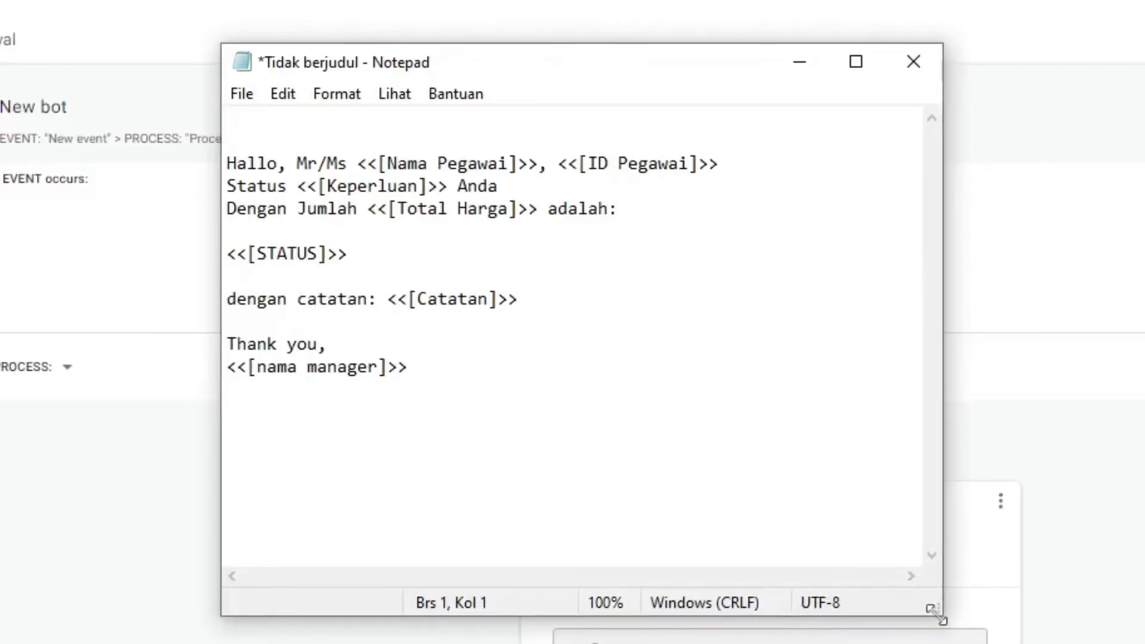
drag(417, 368, 525, 143)
click(398, 335)
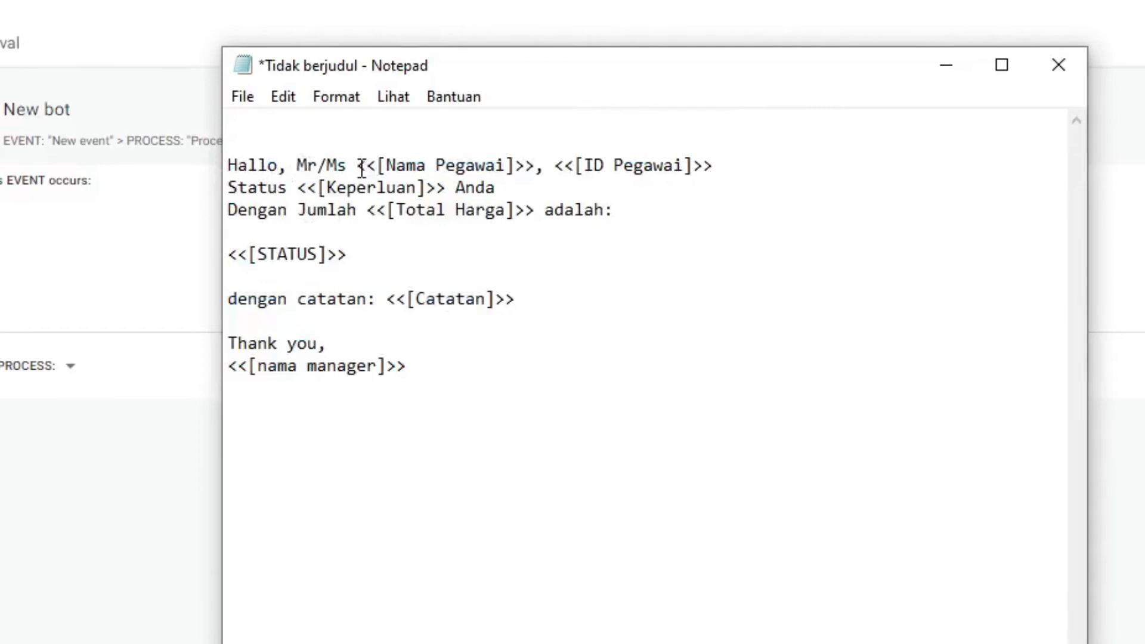
drag(361, 169, 388, 169)
drag(481, 170, 532, 167)
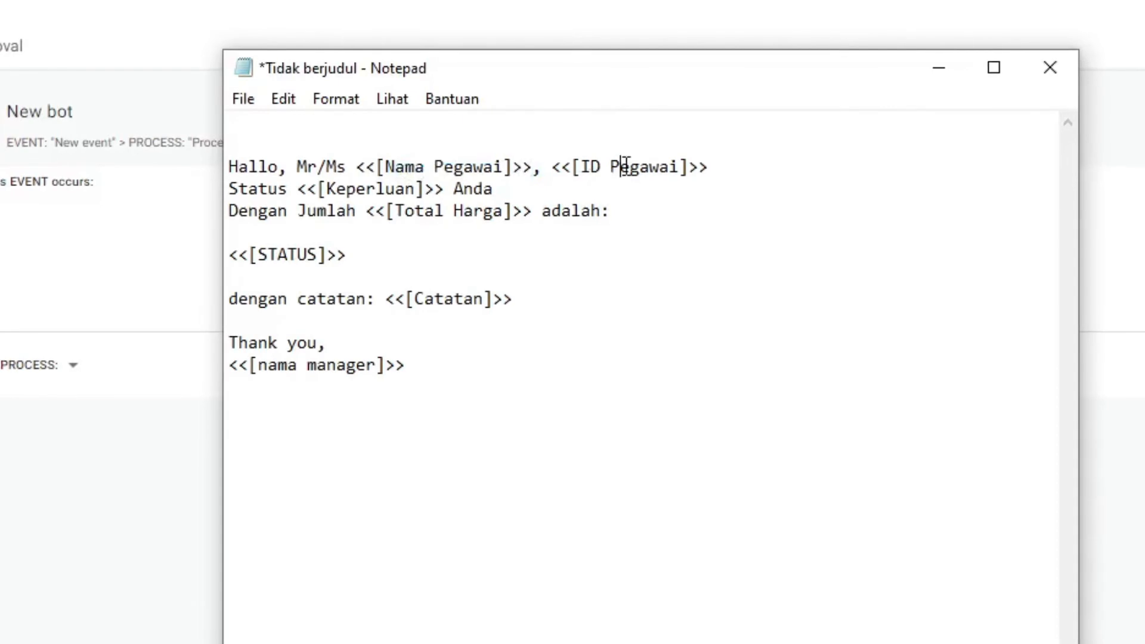
click(453, 211)
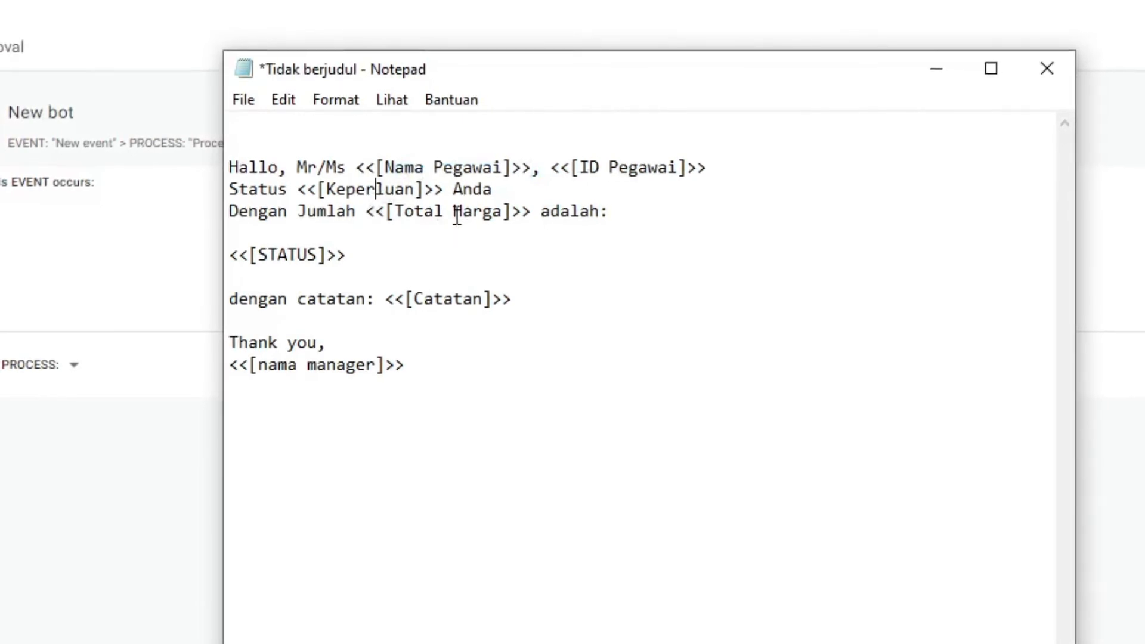
click(268, 255)
click(464, 298)
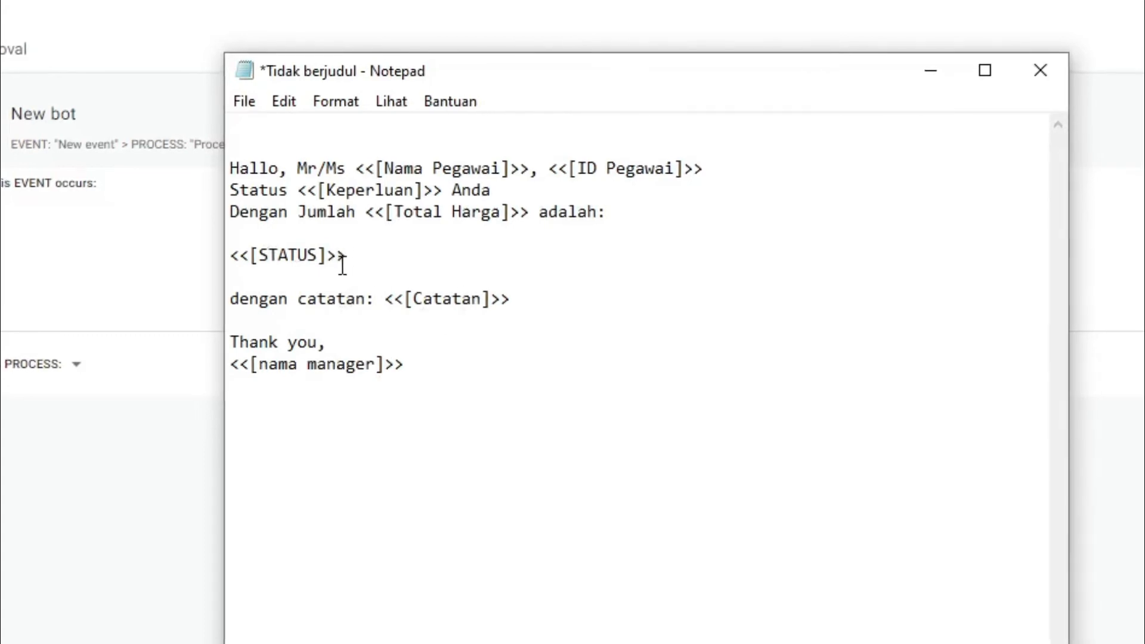
drag(235, 260, 259, 259)
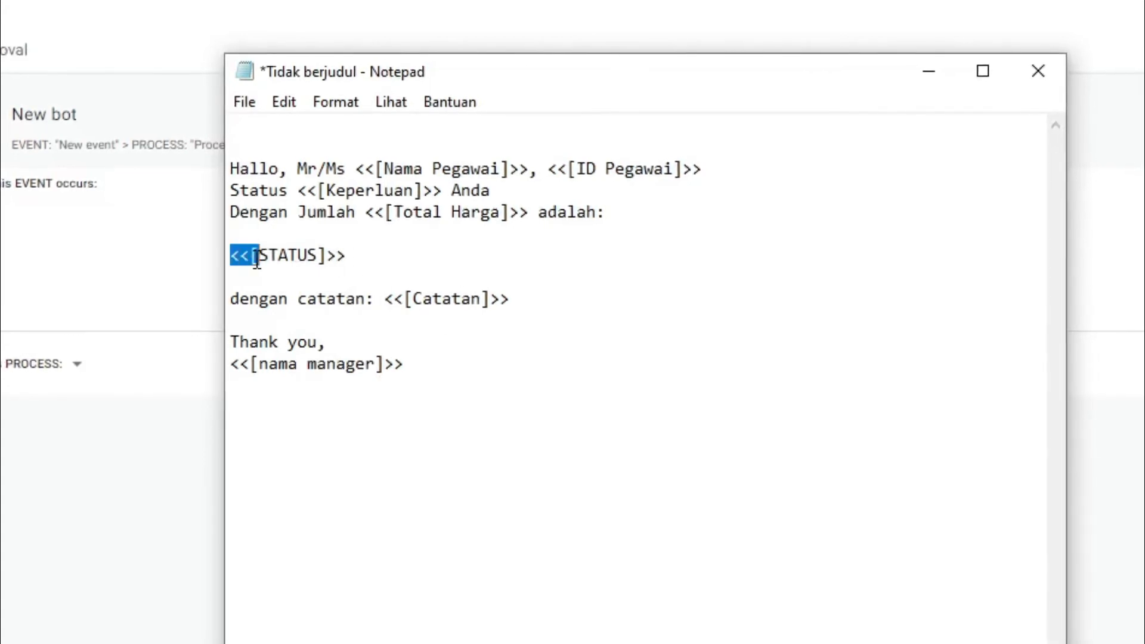
drag(345, 260, 334, 262)
click(320, 261)
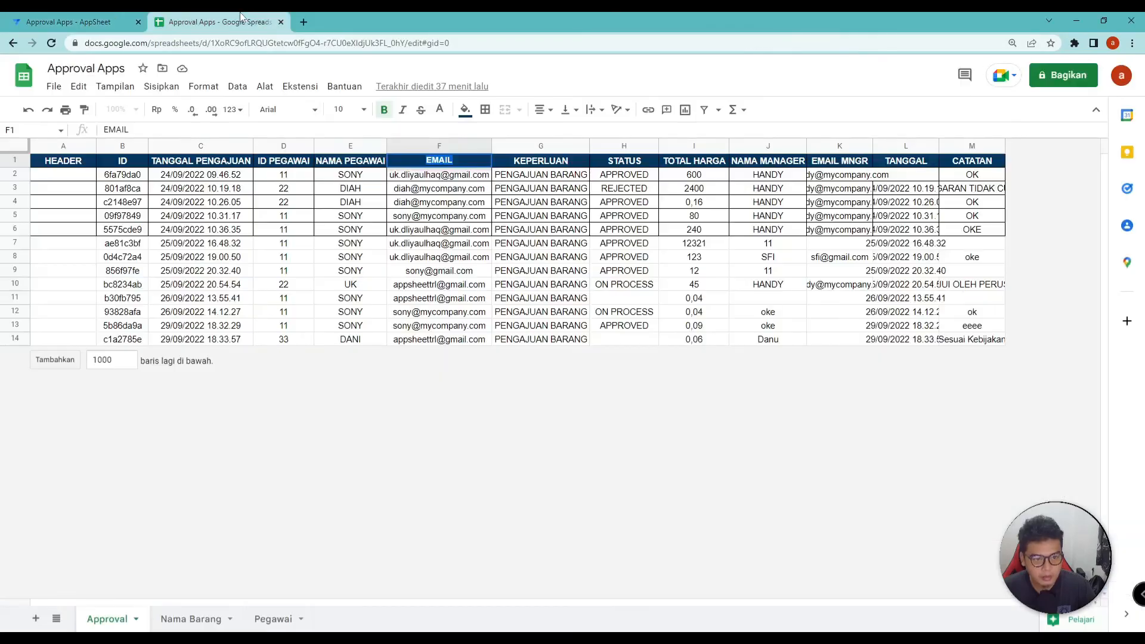
Paste the prepared greeting template into the notification Body
click(284, 167)
click(113, 22)
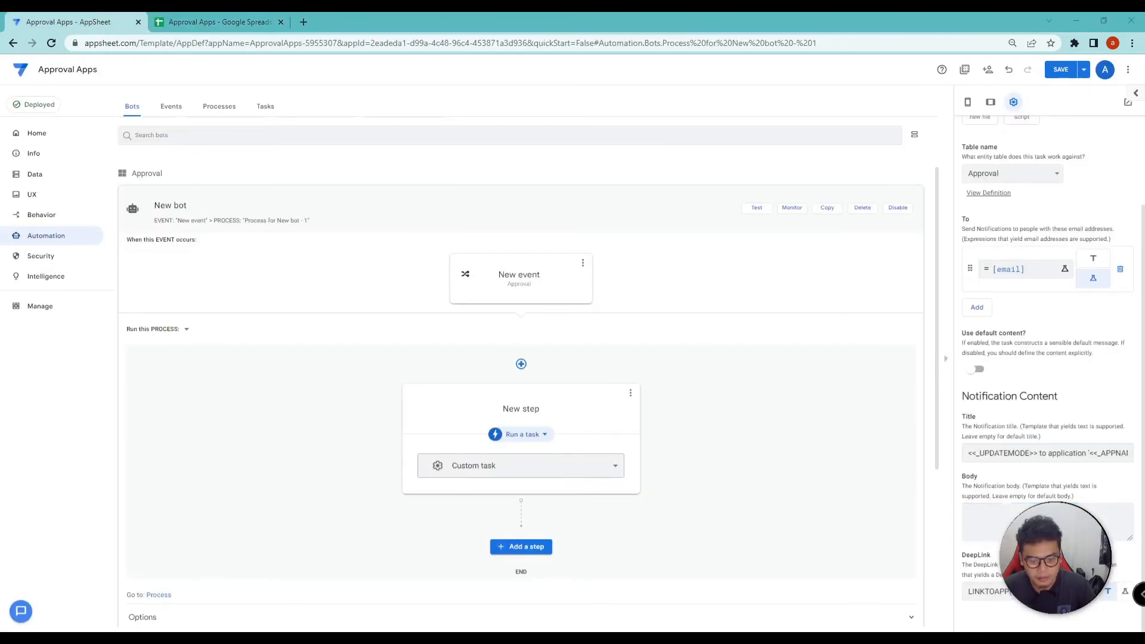
key(alt+Tab)
drag(366, 334, 261, 231)
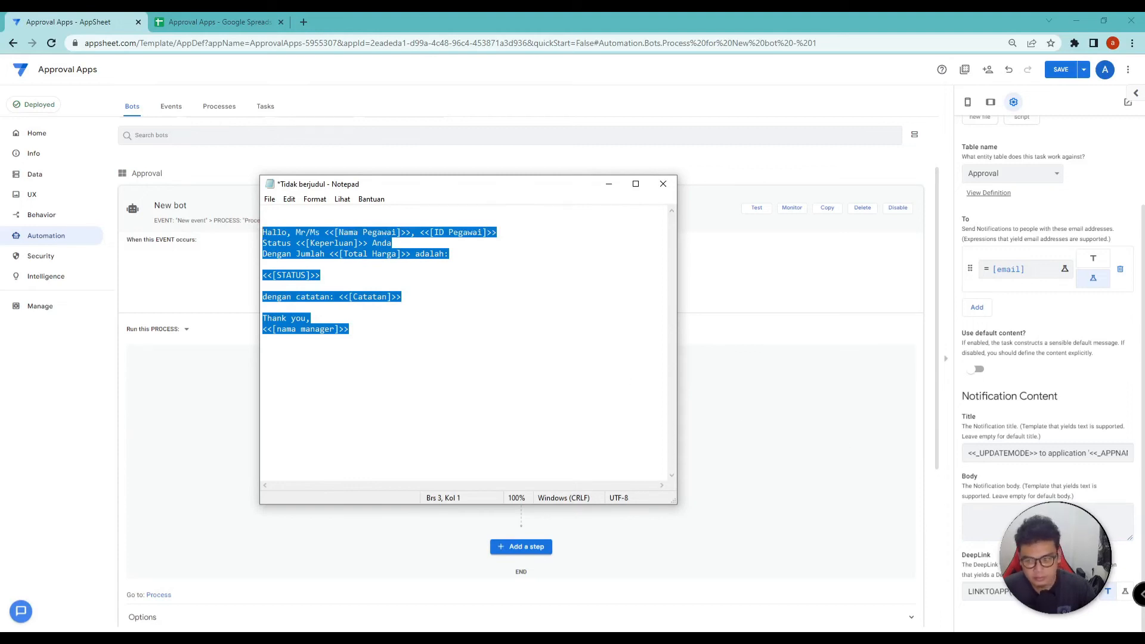
key(alt+Tab)
key(ctrl+v)
scroll(1046, 522, up, 3)
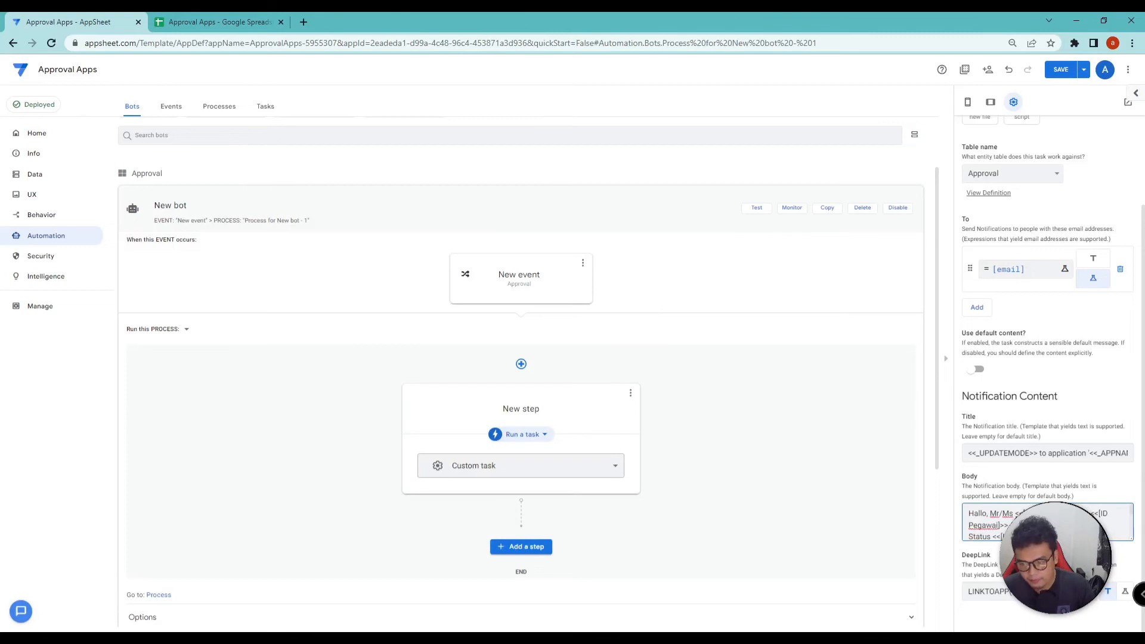
Trim the Title down to <<NOW()>>, review the Body, and save the app
click(970, 455)
drag(970, 455, 1085, 459)
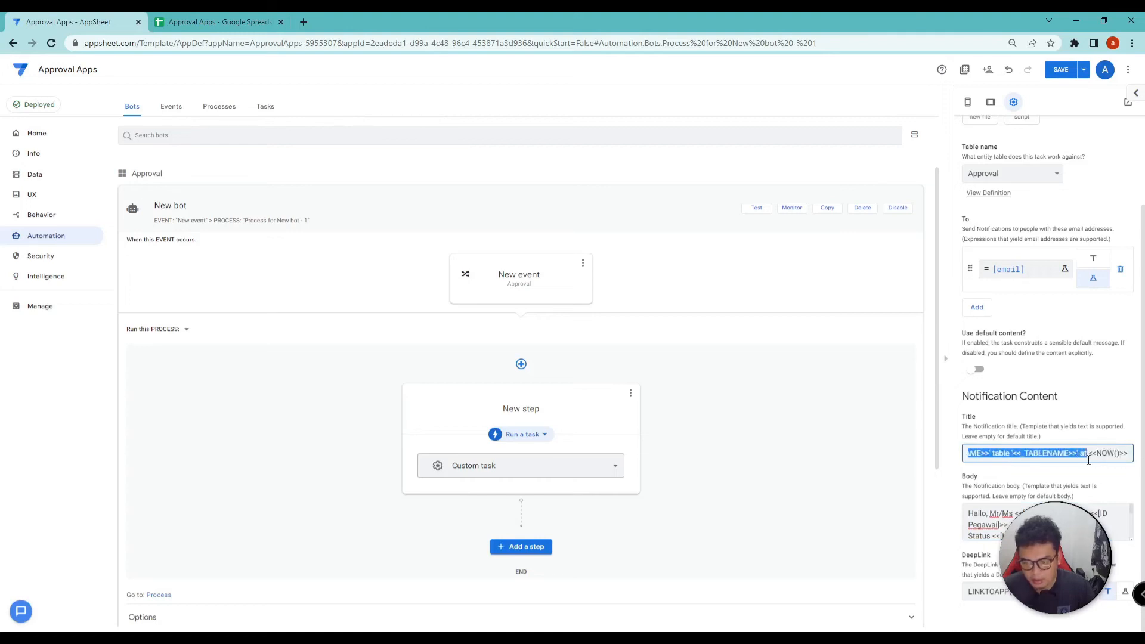
key(BackSpace)
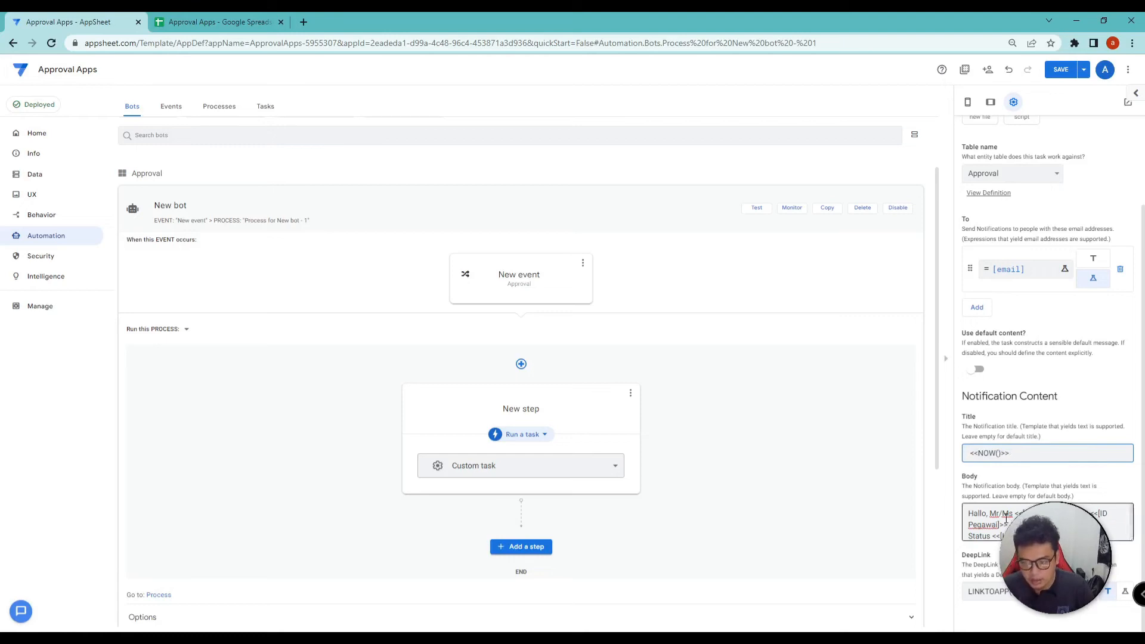
click(997, 513)
scroll(997, 519, down, 5)
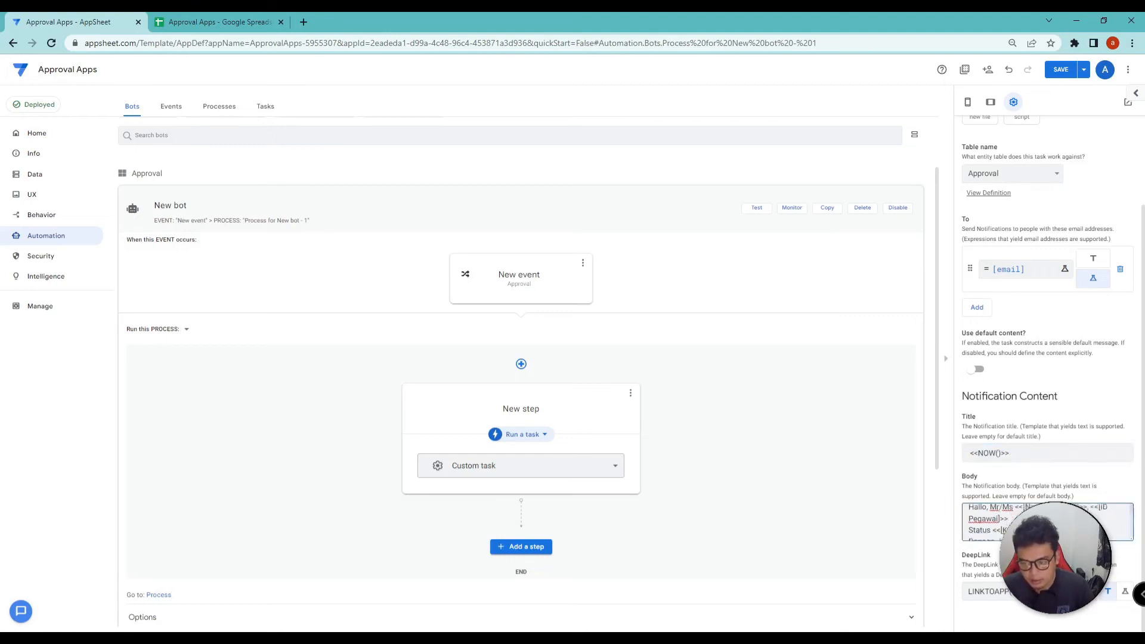
scroll(989, 517, up, 5)
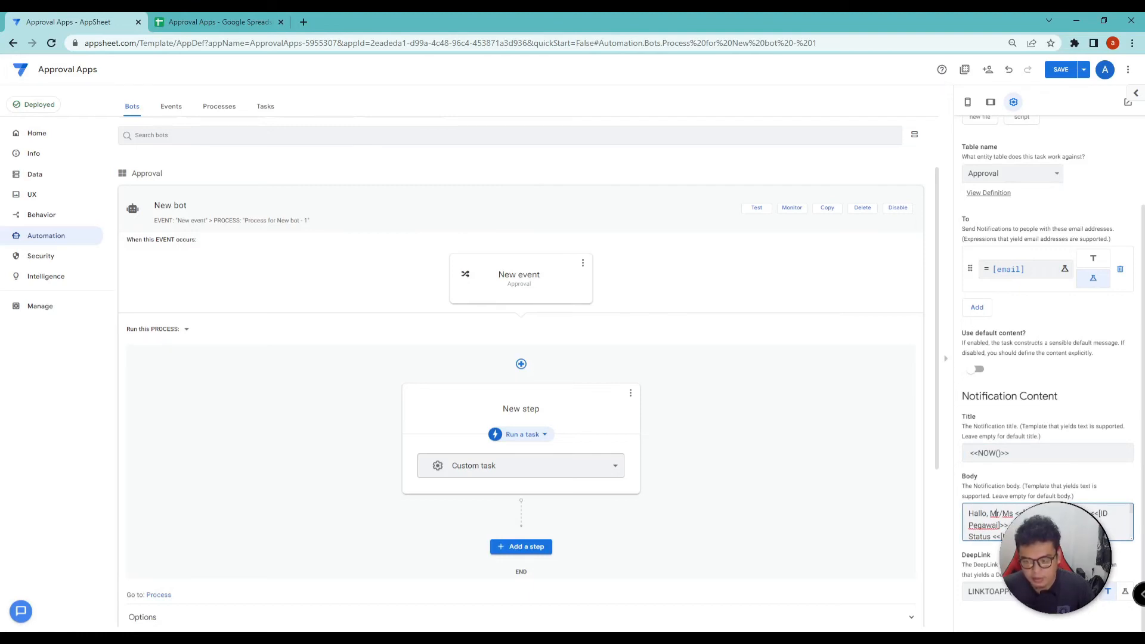
scroll(993, 517, down, 2)
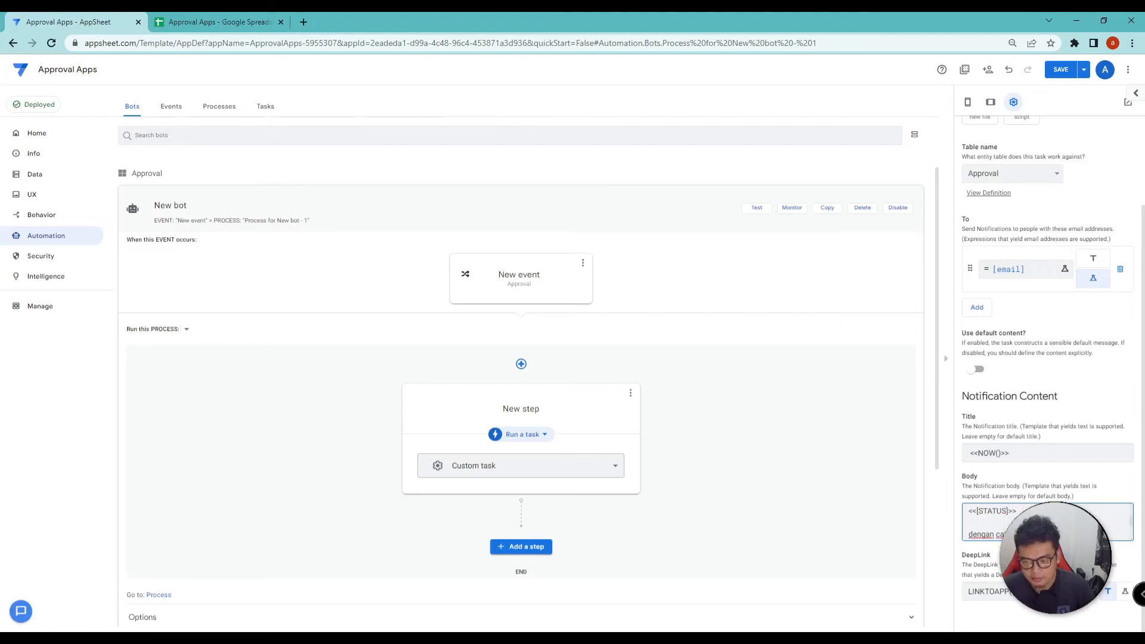
click(1060, 70)
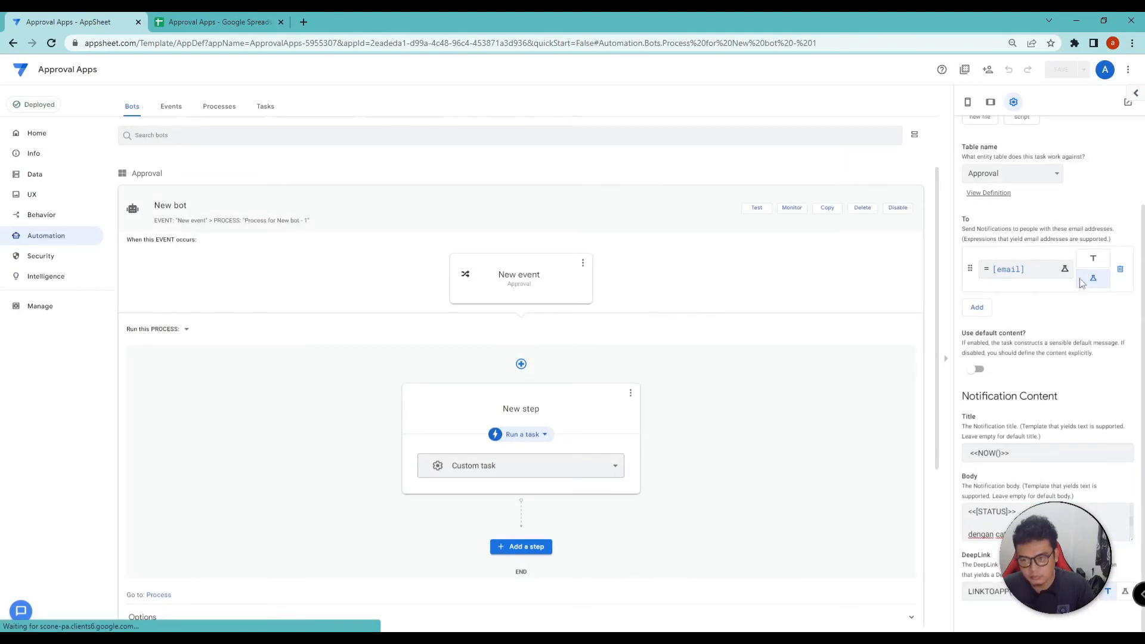
Launch the live Approval app in its own tab, resync it, and open a new request form
click(967, 102)
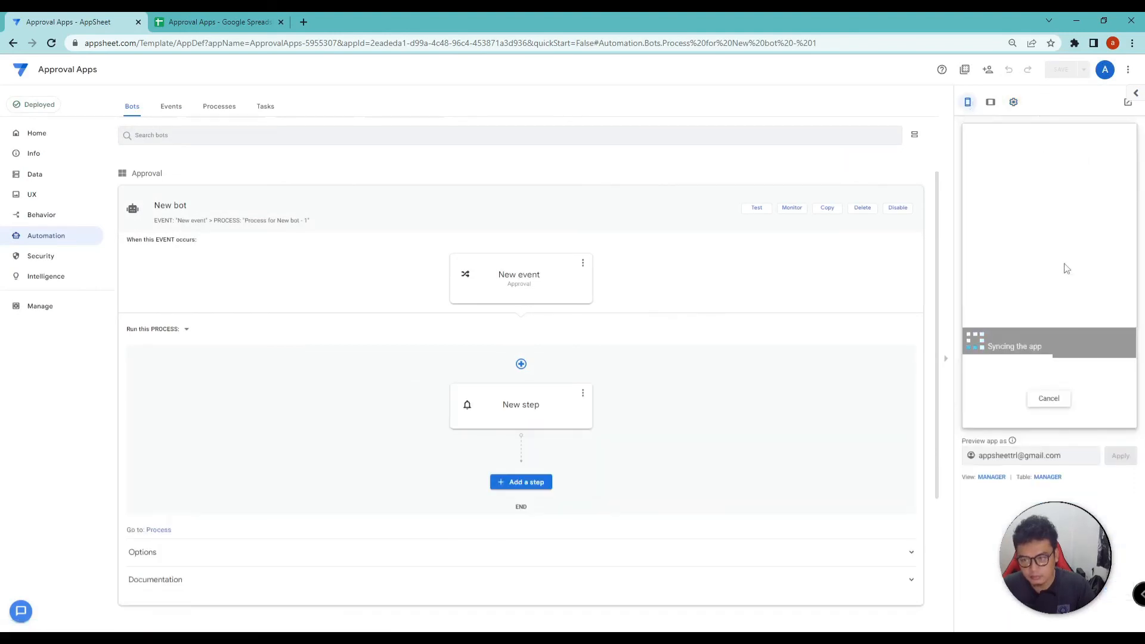
scroll(1037, 334, down, 3)
drag(989, 395, 1073, 395)
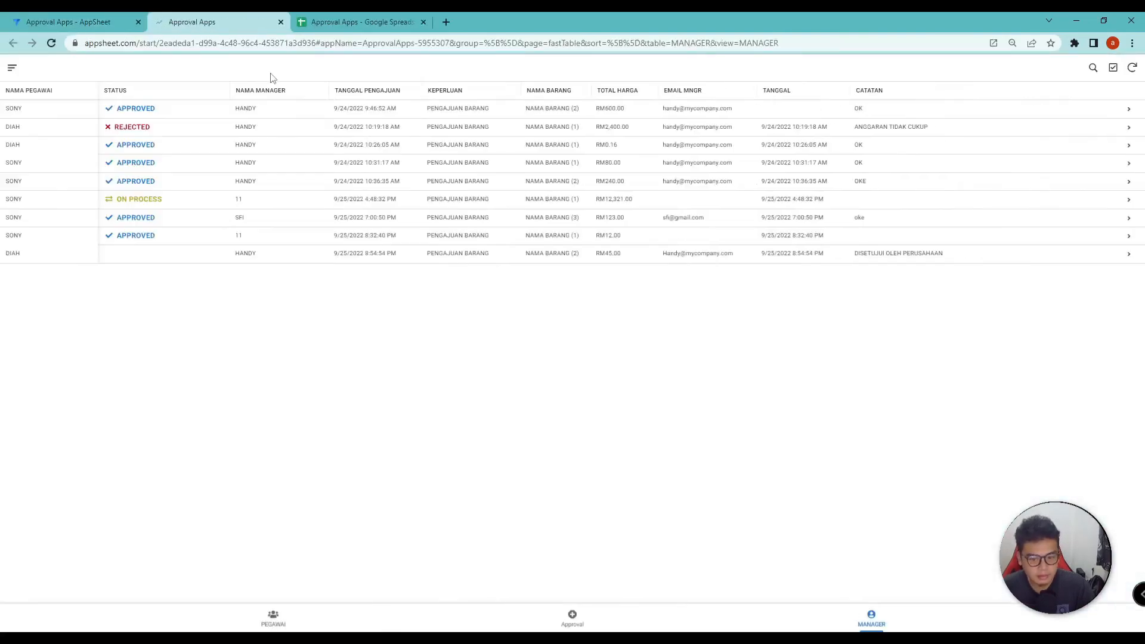
click(1131, 68)
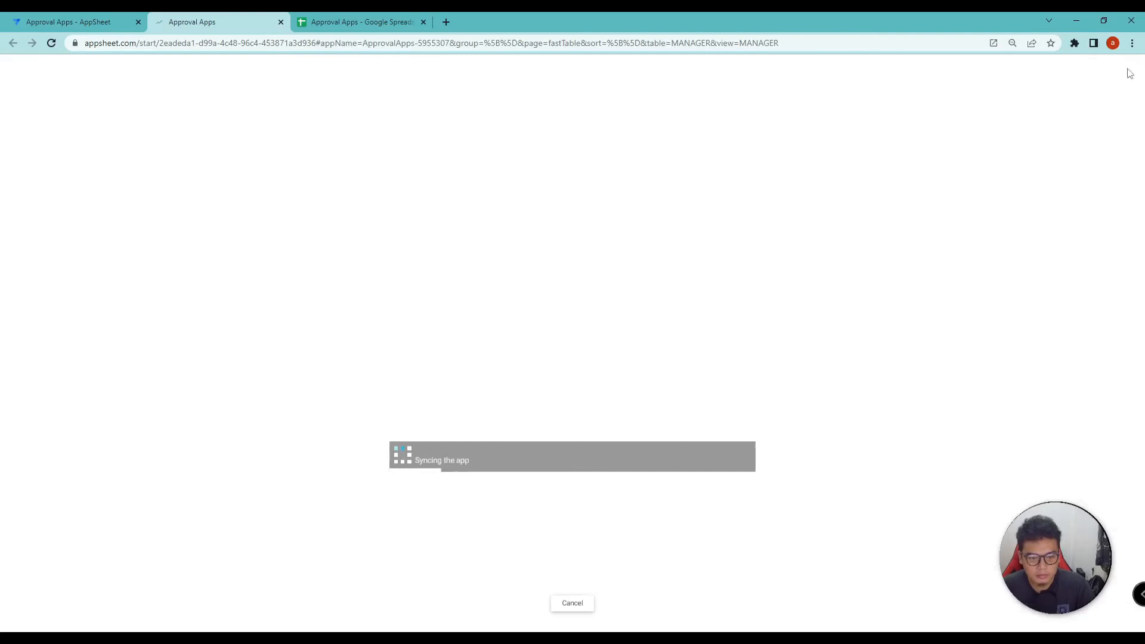
click(576, 620)
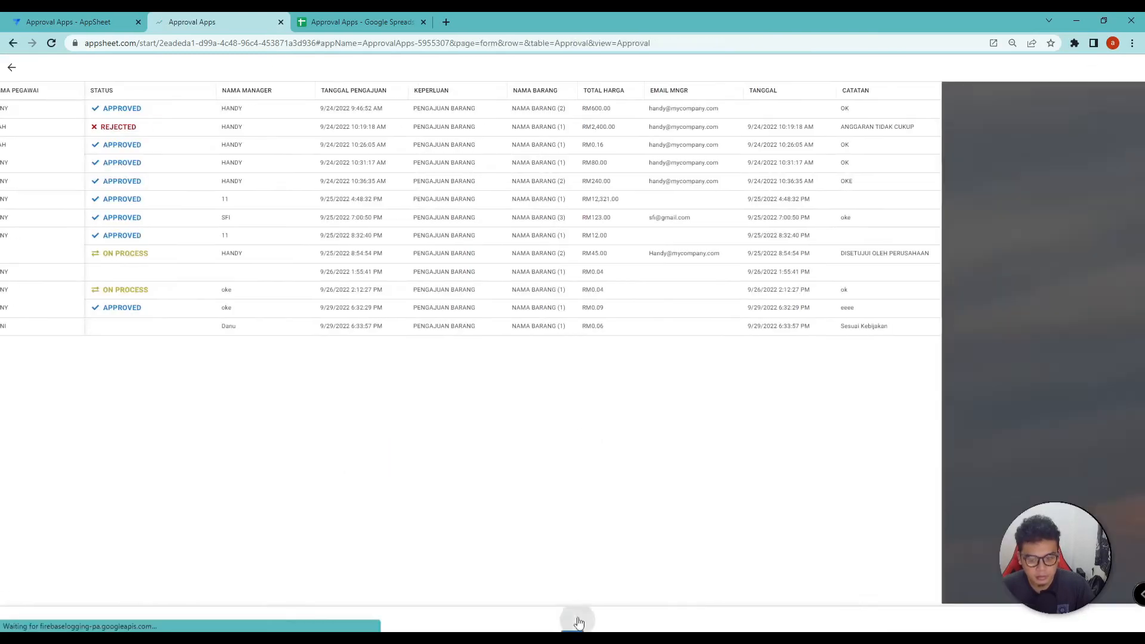
Enter employee ID 33, add 70 pensil at RM 600, choose PENGAJUAN BARANG, and save the request
click(548, 258)
text(33)
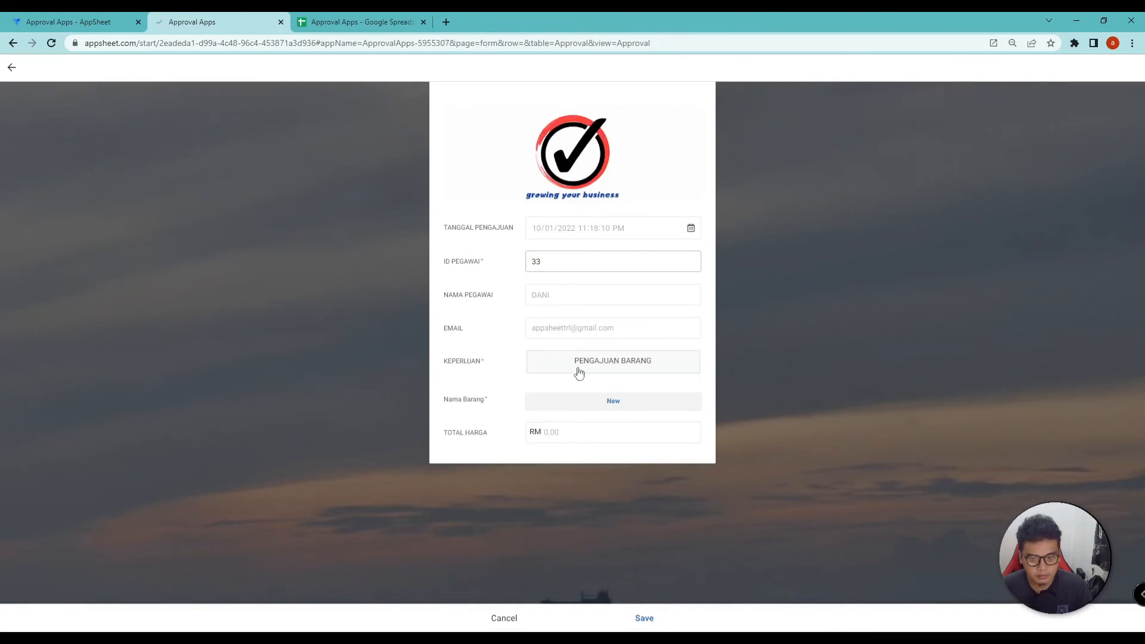
click(589, 402)
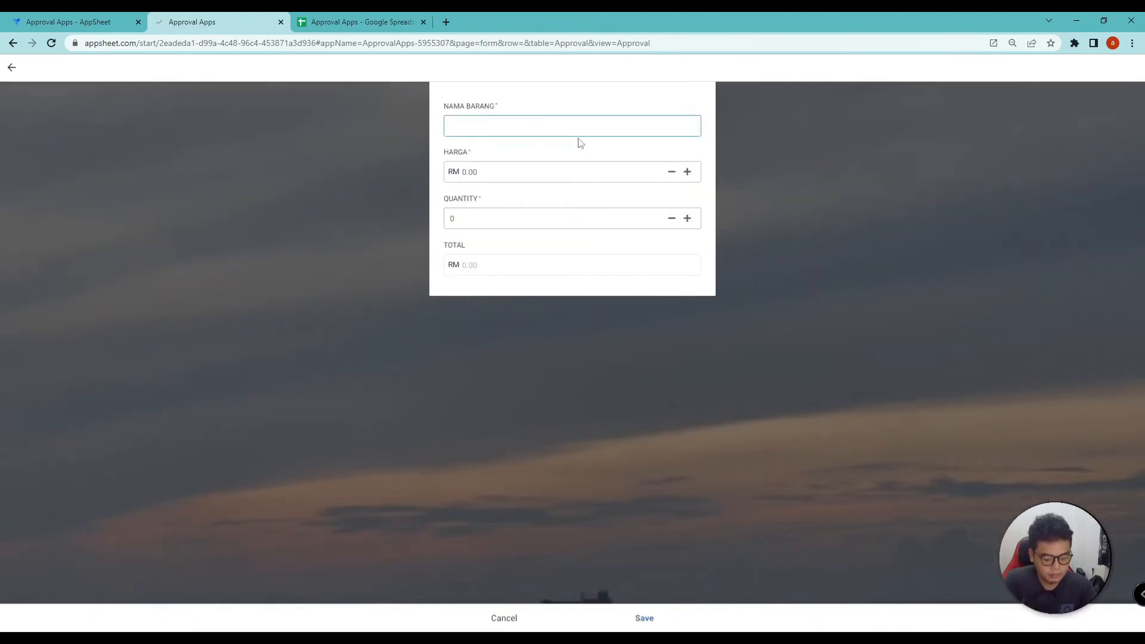
click(548, 177)
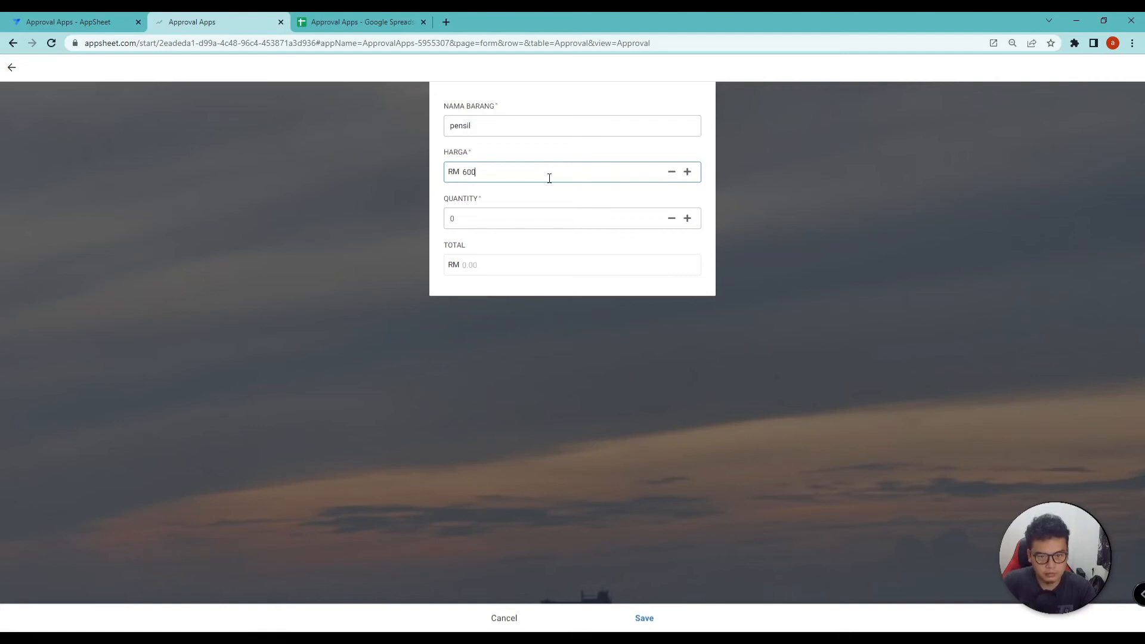
click(633, 222)
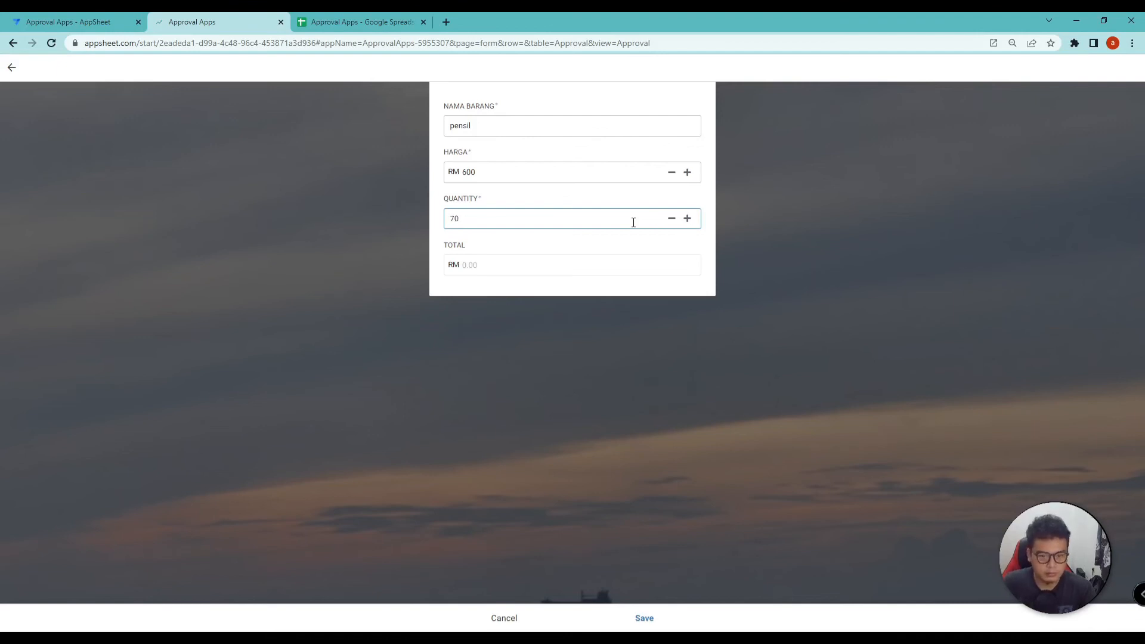
click(578, 293)
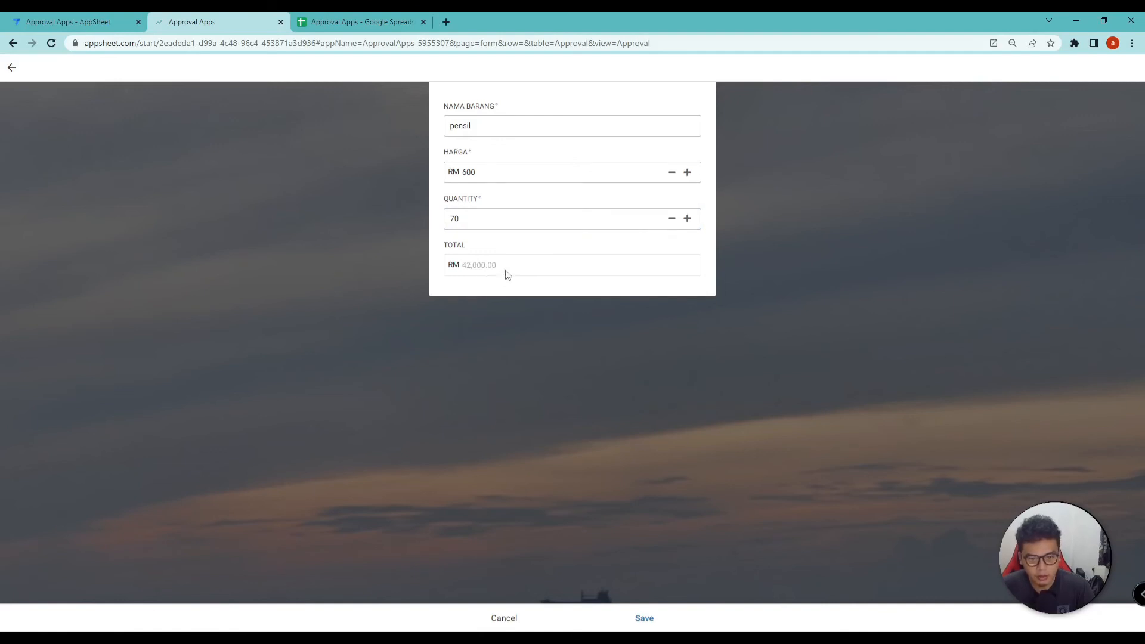
click(643, 617)
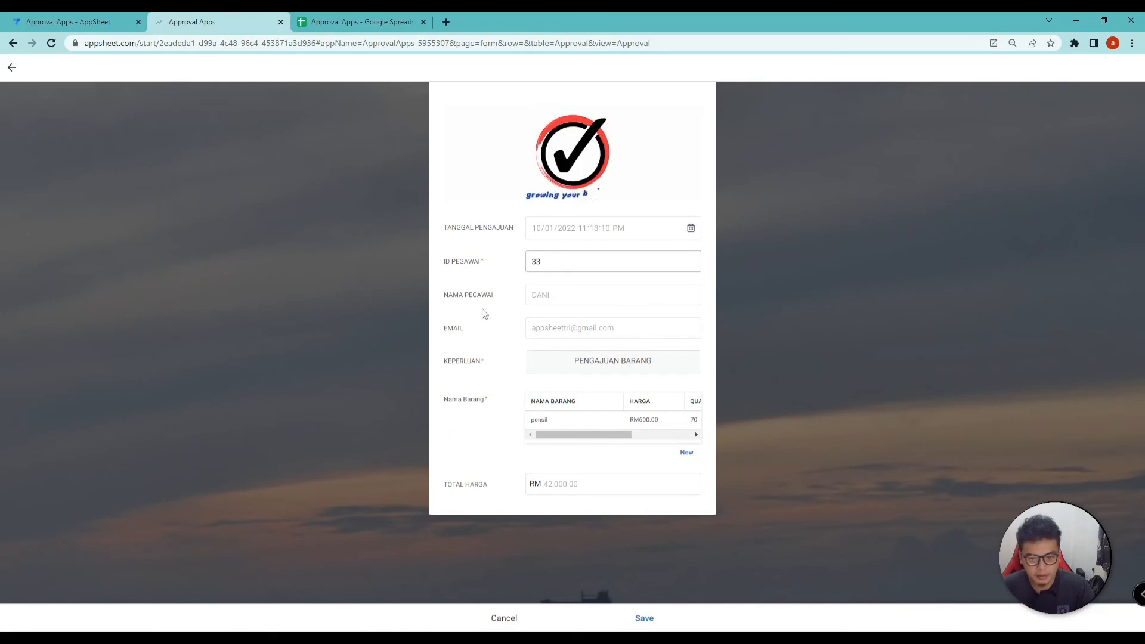
click(565, 365)
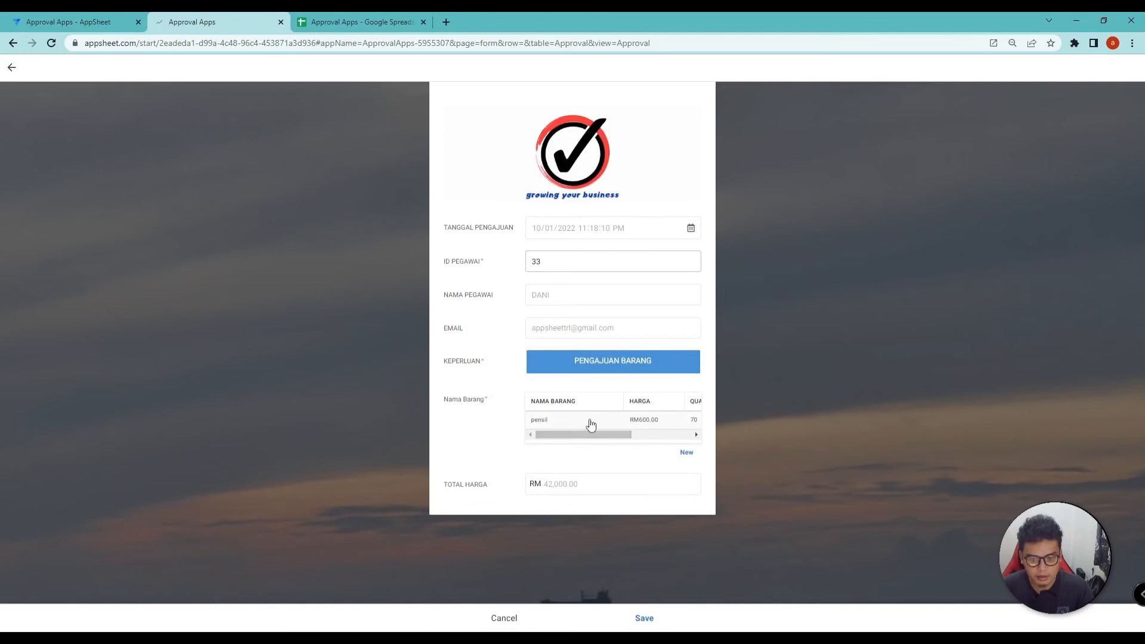
click(645, 619)
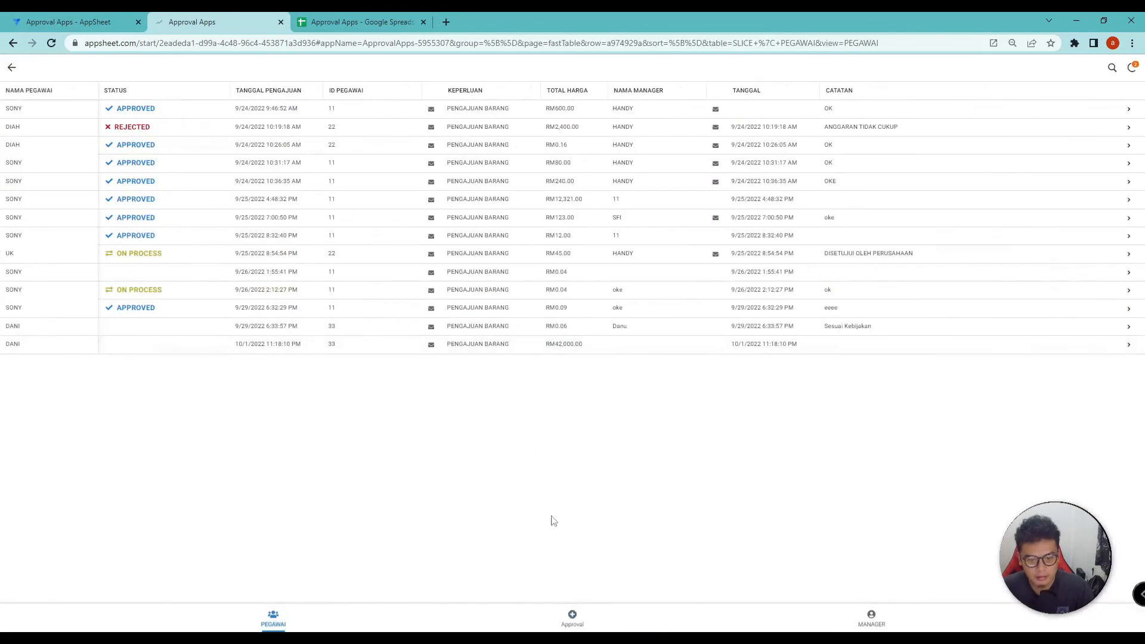
Open the newest request from the MANAGER list and enter the manager's name
click(871, 618)
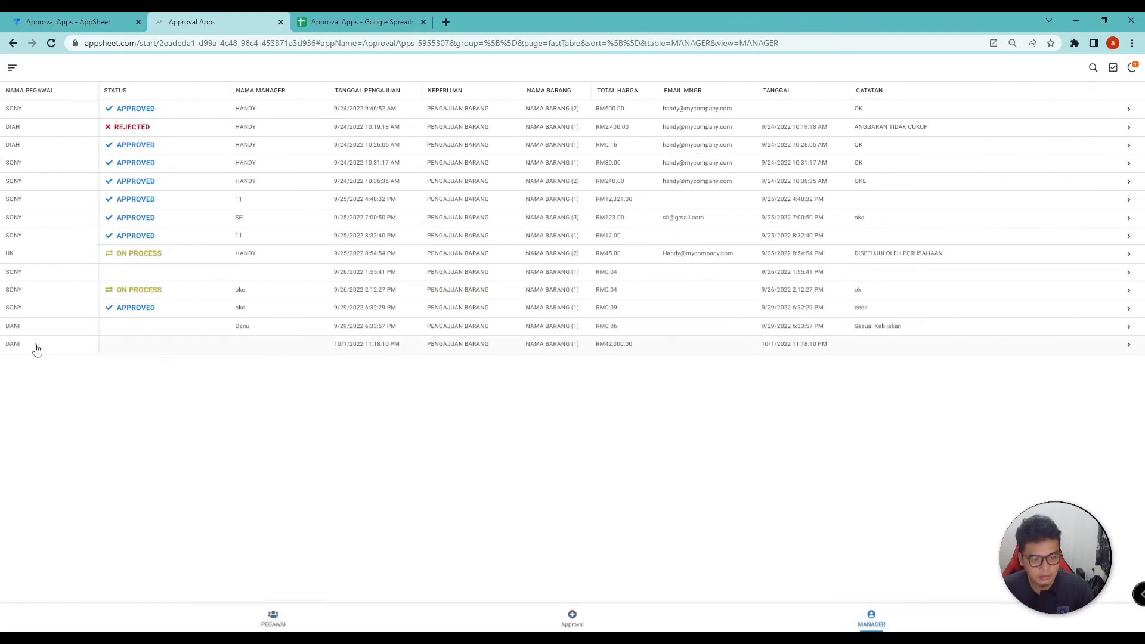
click(179, 352)
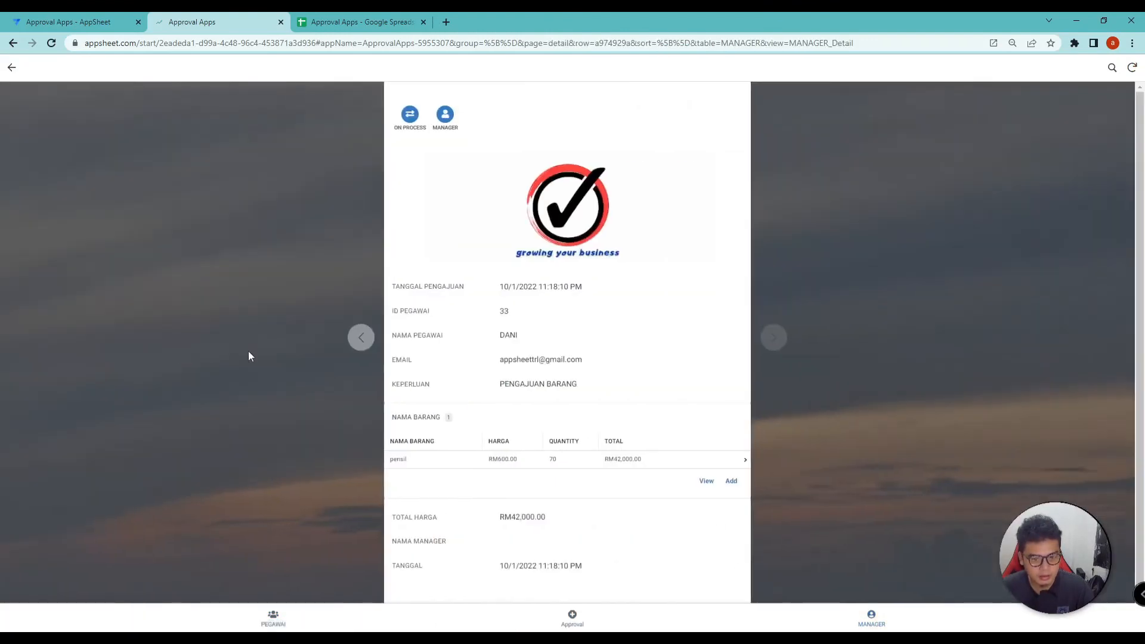
click(444, 115)
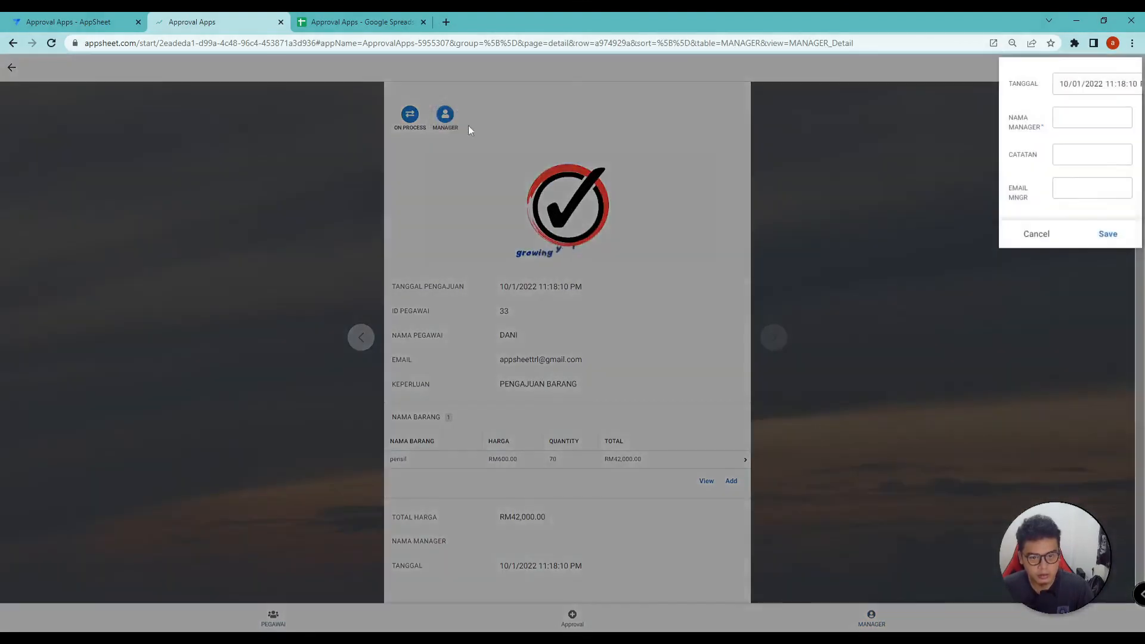
text(Deva)
key(Tab)
Add the note 'Sesuai anggaran', save it, and mark the request ON PROCESS
text(Sesuai anggaran)
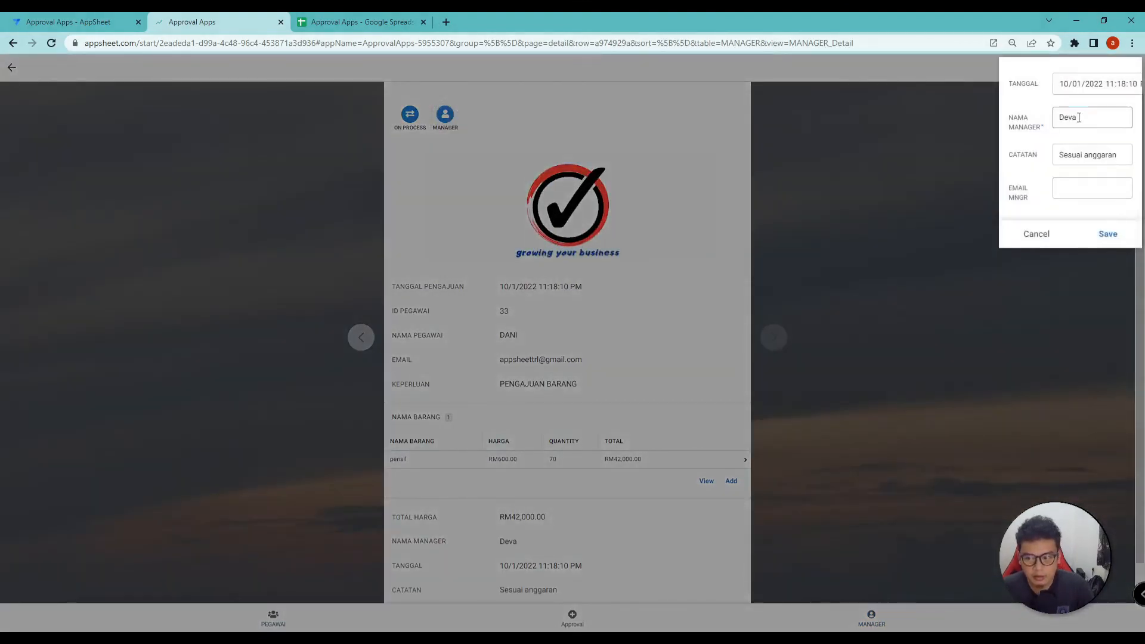
key(Tab)
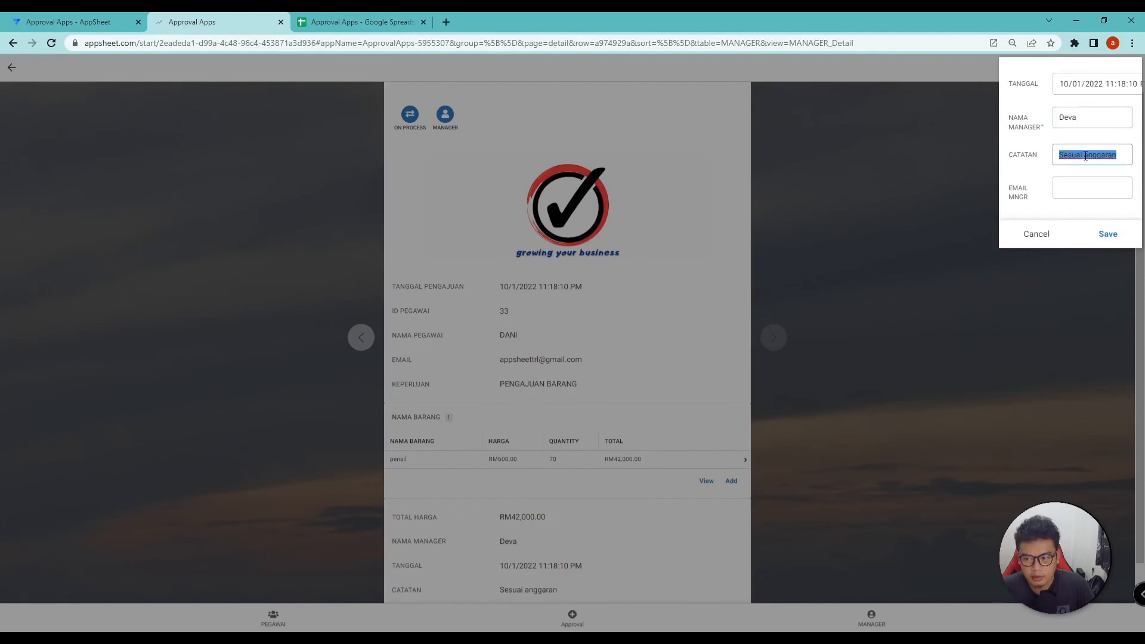
click(1090, 158)
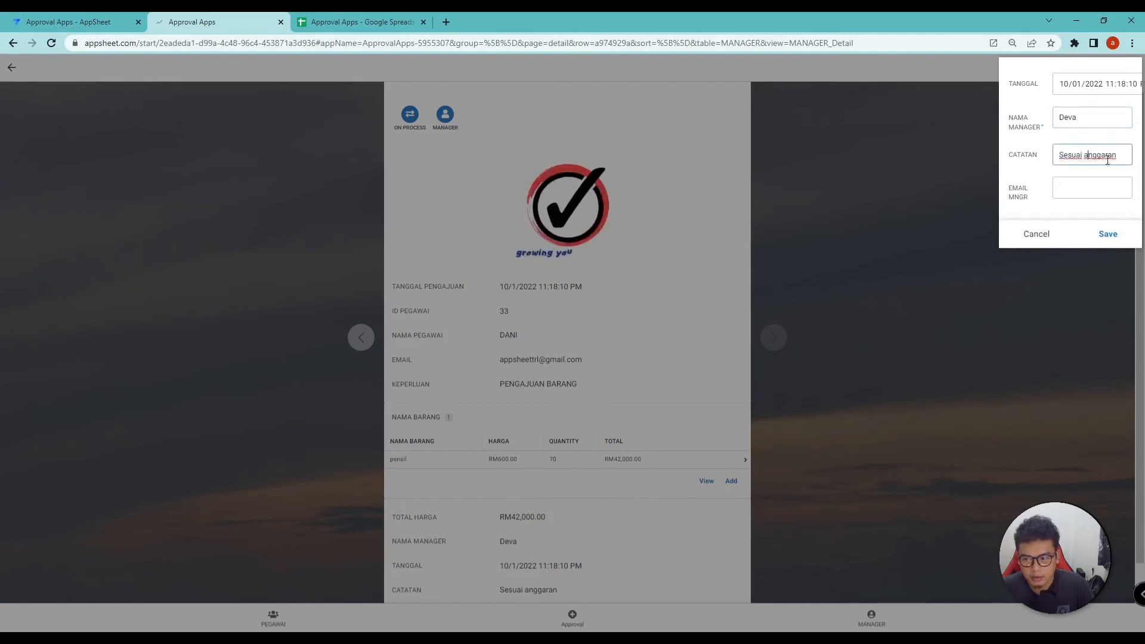
click(1107, 235)
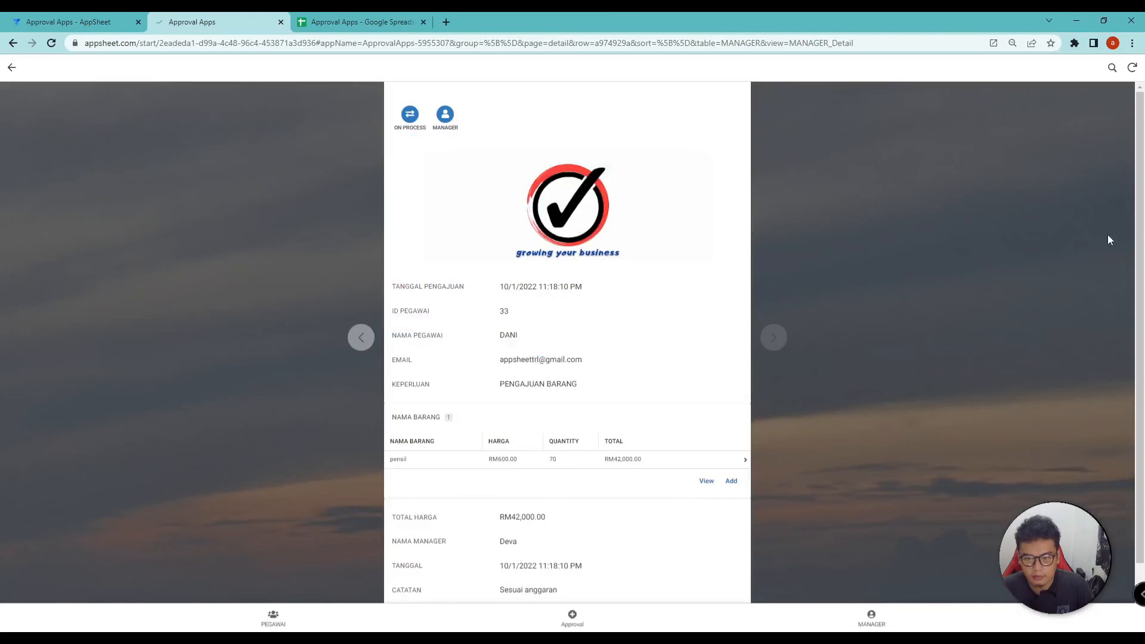
click(409, 116)
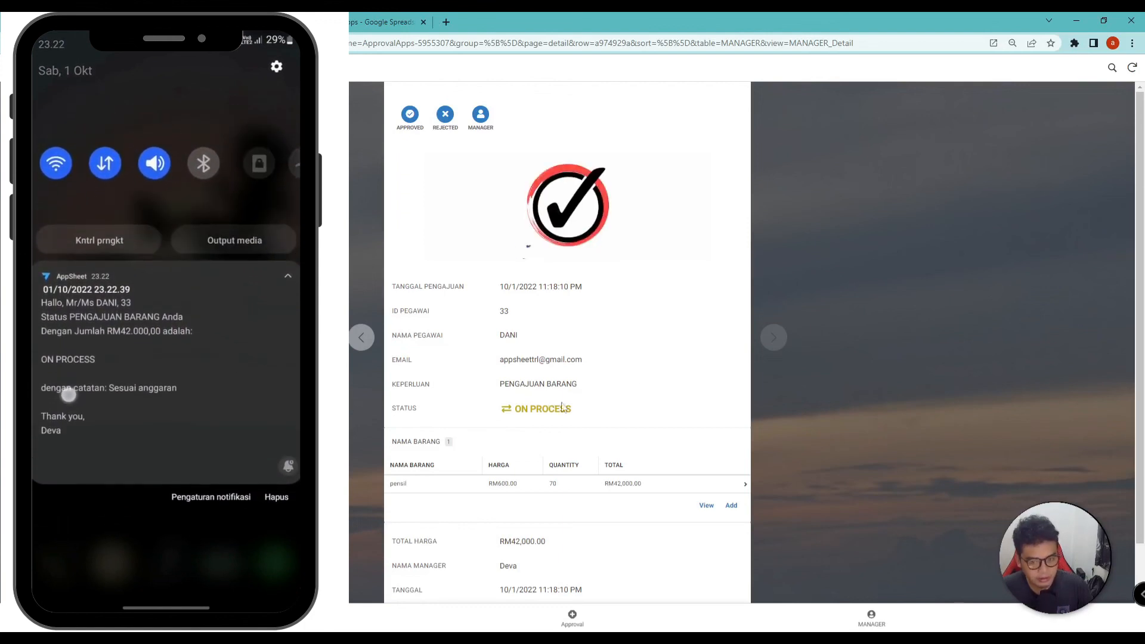
Approve the request and confirm, setting its status to APPROVED
click(409, 117)
click(627, 343)
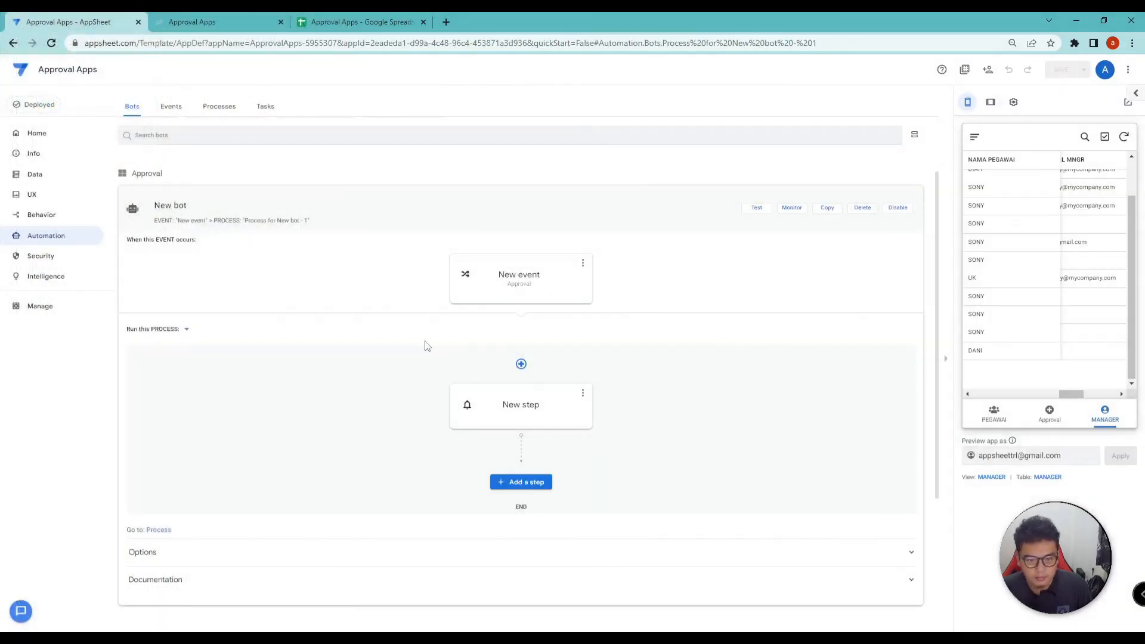
Return to the Automation bots list and switch the preview to tablet layout
click(33, 236)
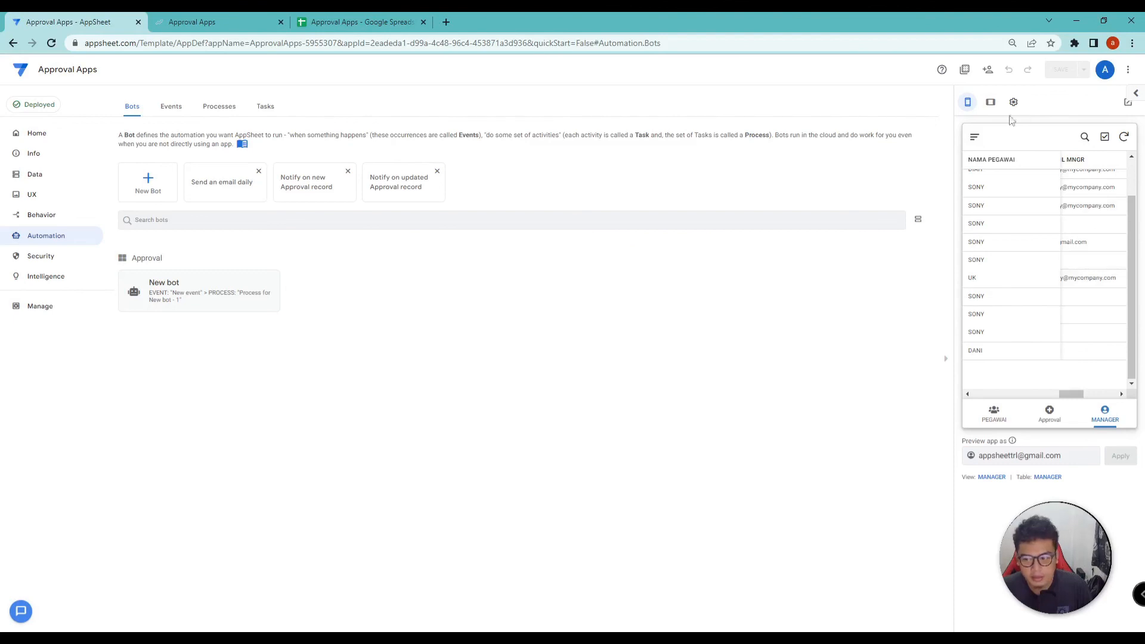
click(991, 103)
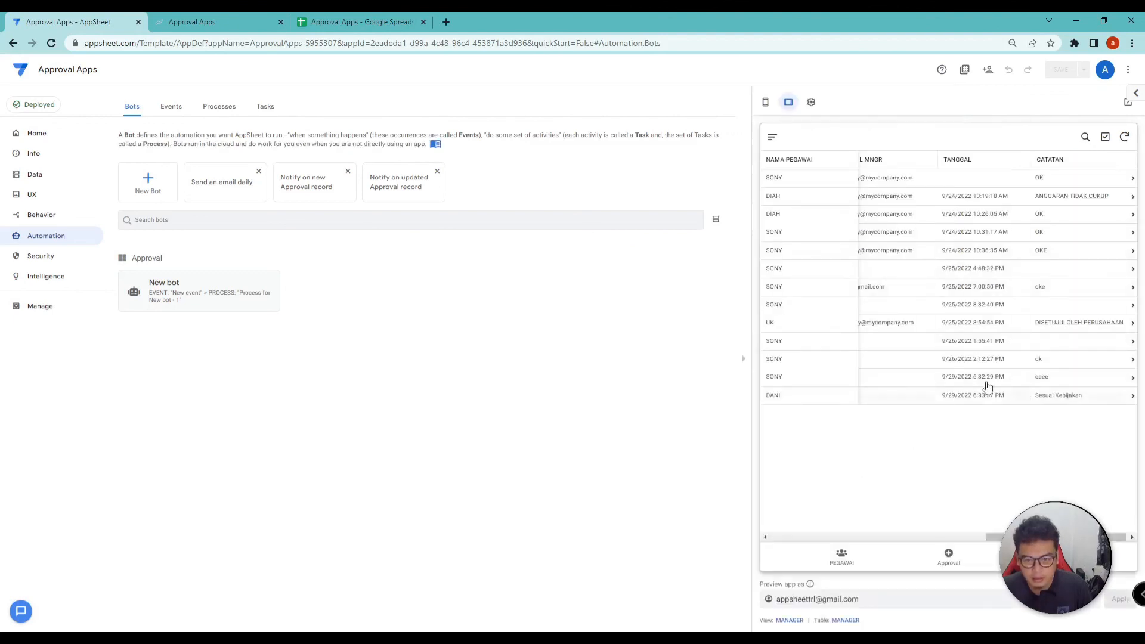